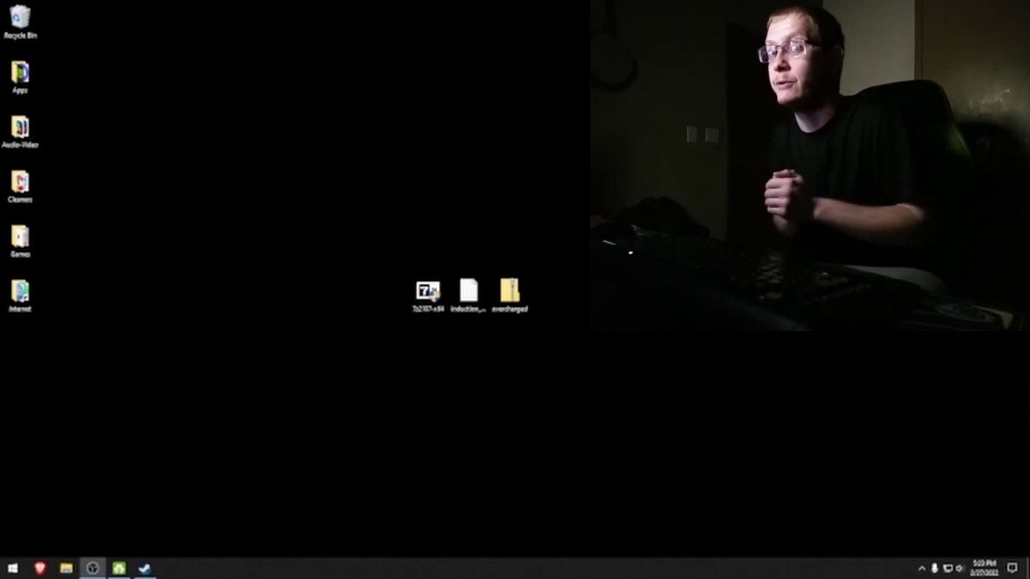
Paste a Steam shortcut onto the desktop, launch Steam and open the Half-Life library page
key(ctrl+v)
mouse_move(426, 237)
mouse_down()
mouse_move(456, 241)
mouse_move(428, 240)
mouse_up()
double_click(428, 240)
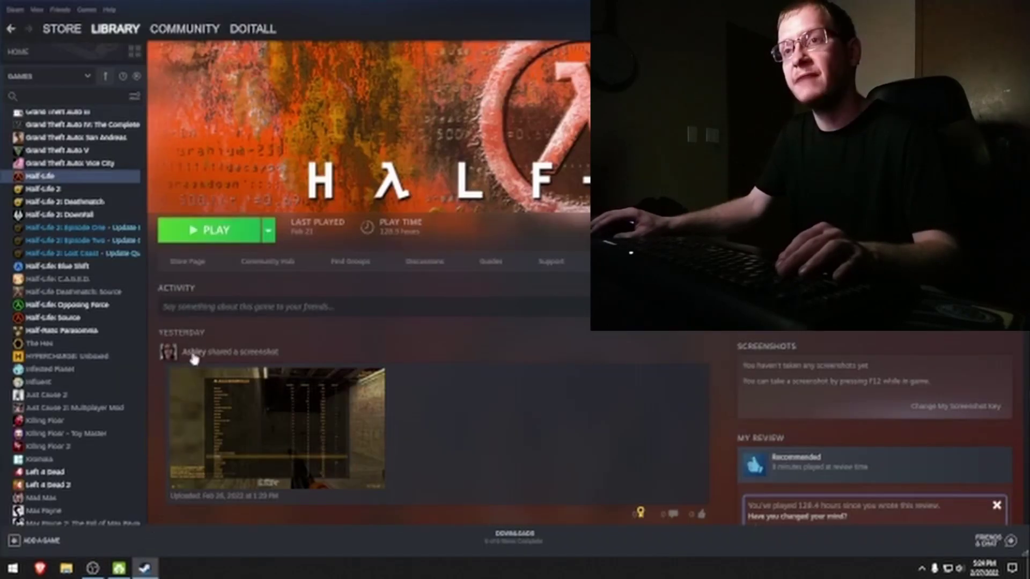
click(53, 189)
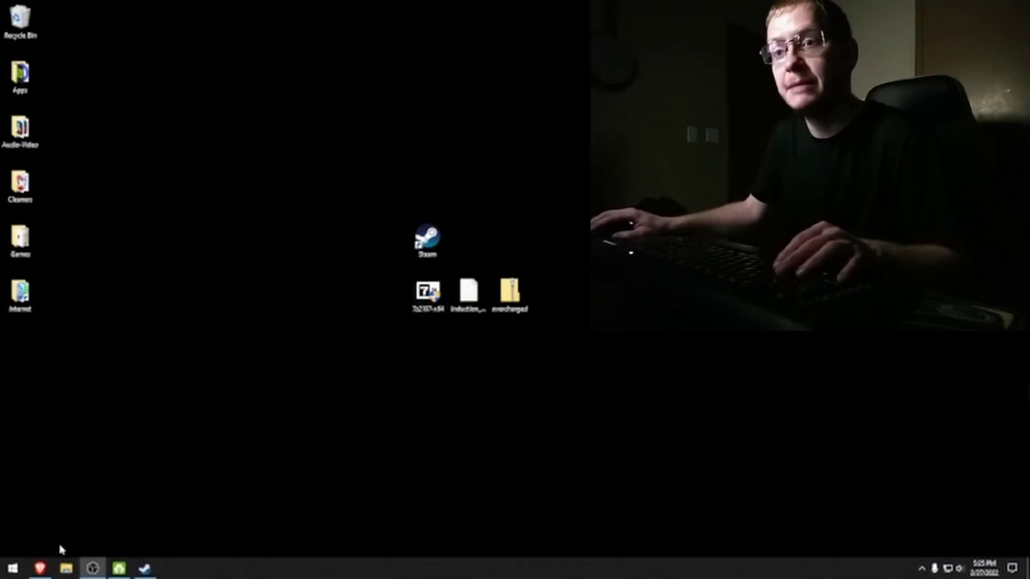
click(40, 568)
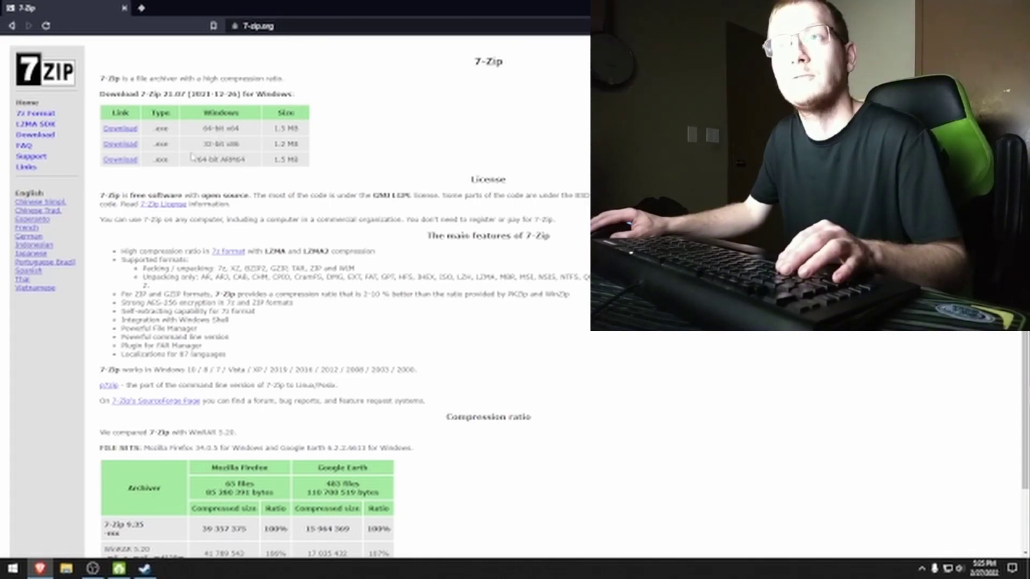
click(11, 568)
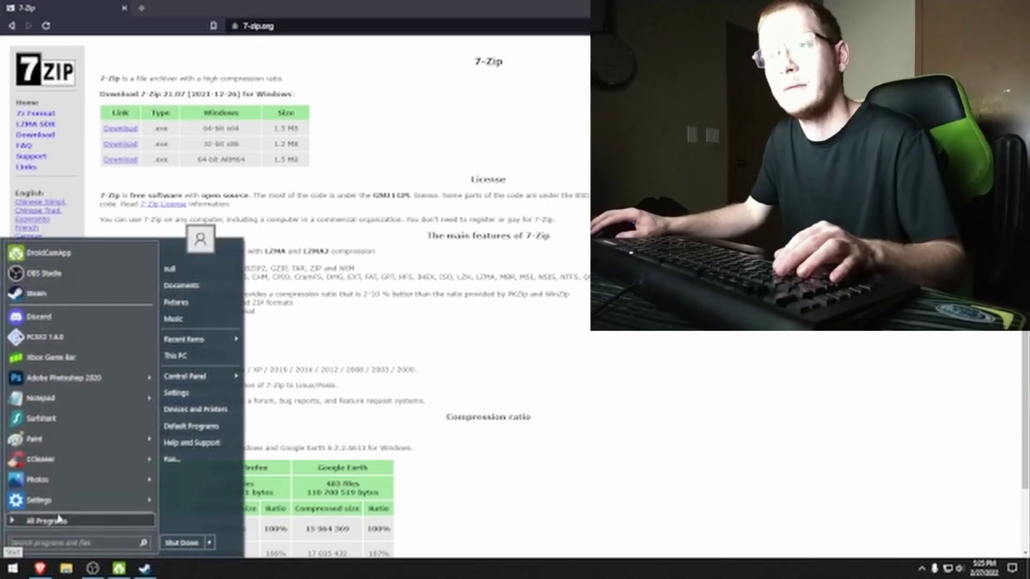
click(182, 356)
right_click(761, 420)
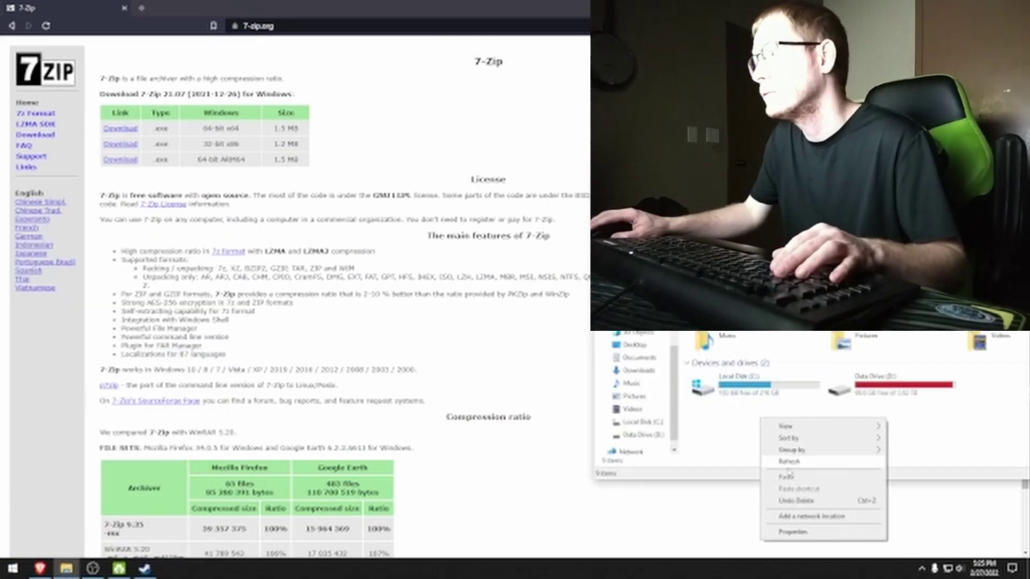
click(794, 532)
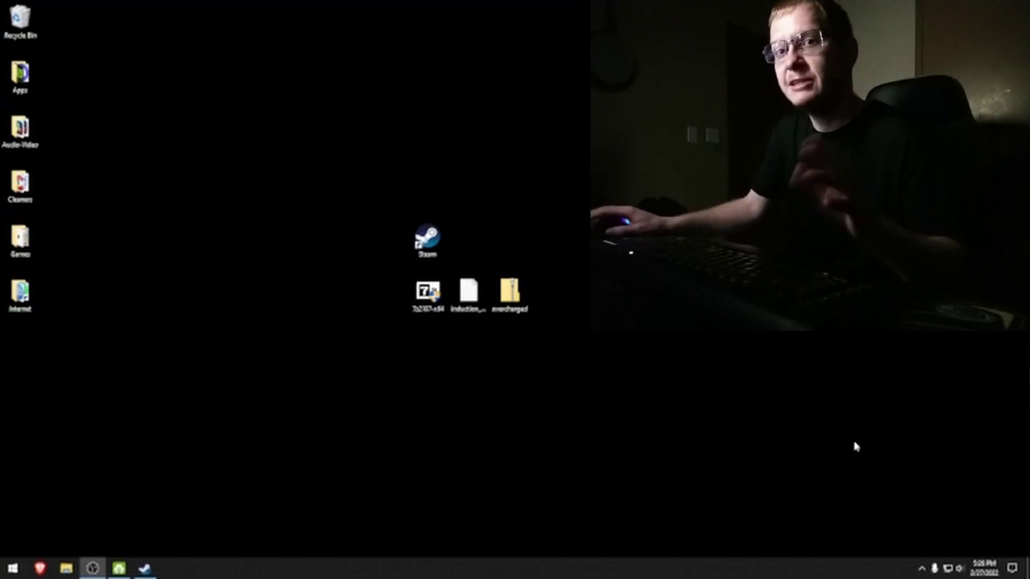
Check the induction download's Properties to confirm it is a RAR archive, then run the 7-Zip installer
click(469, 293)
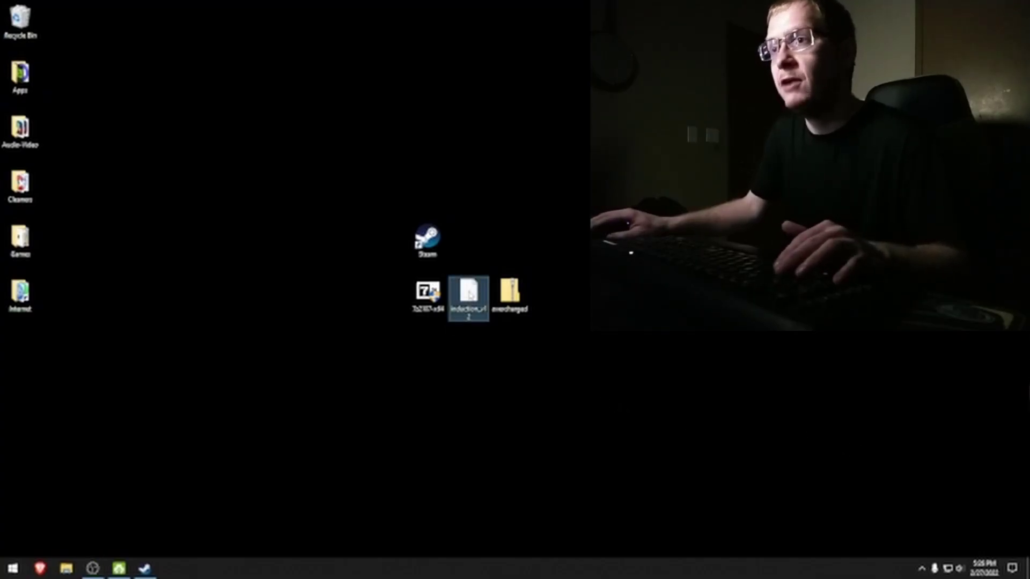
right_click(468, 293)
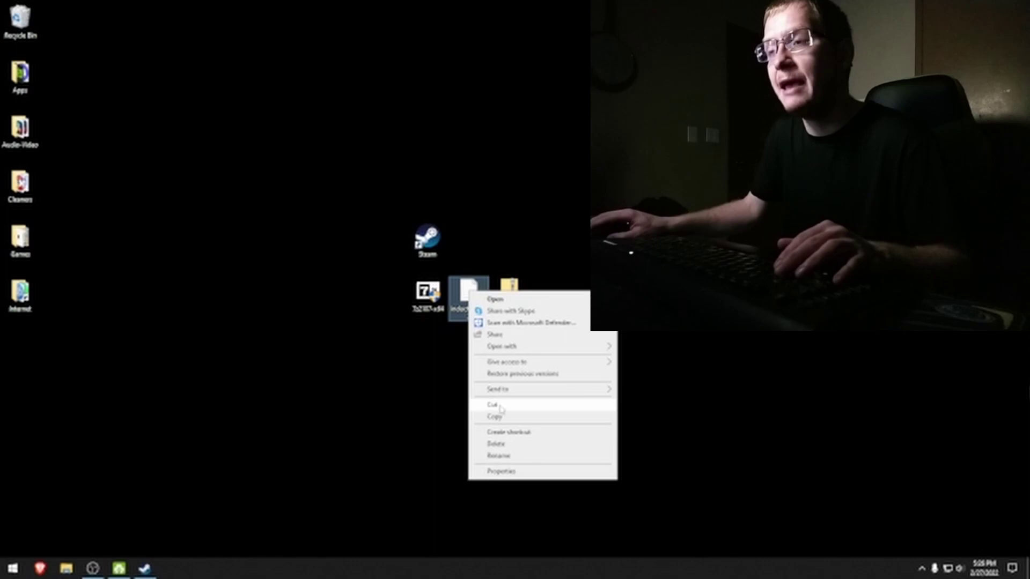
click(497, 470)
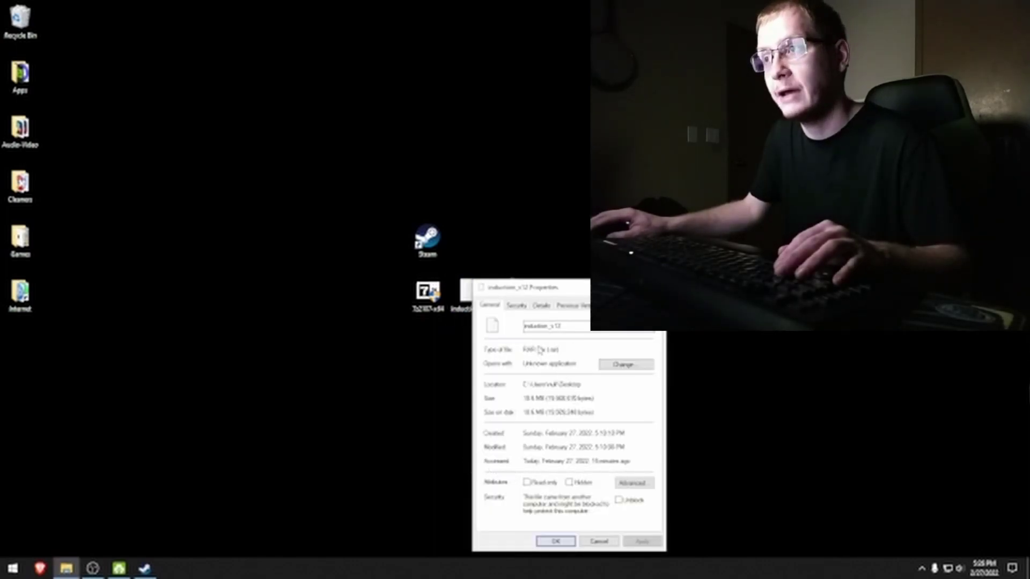
key(Escape)
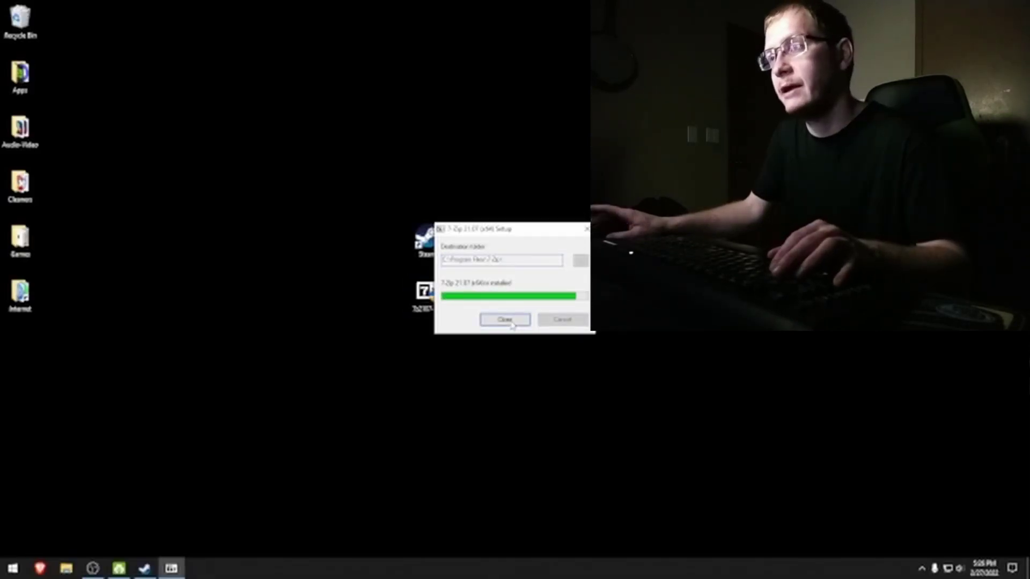
click(511, 324)
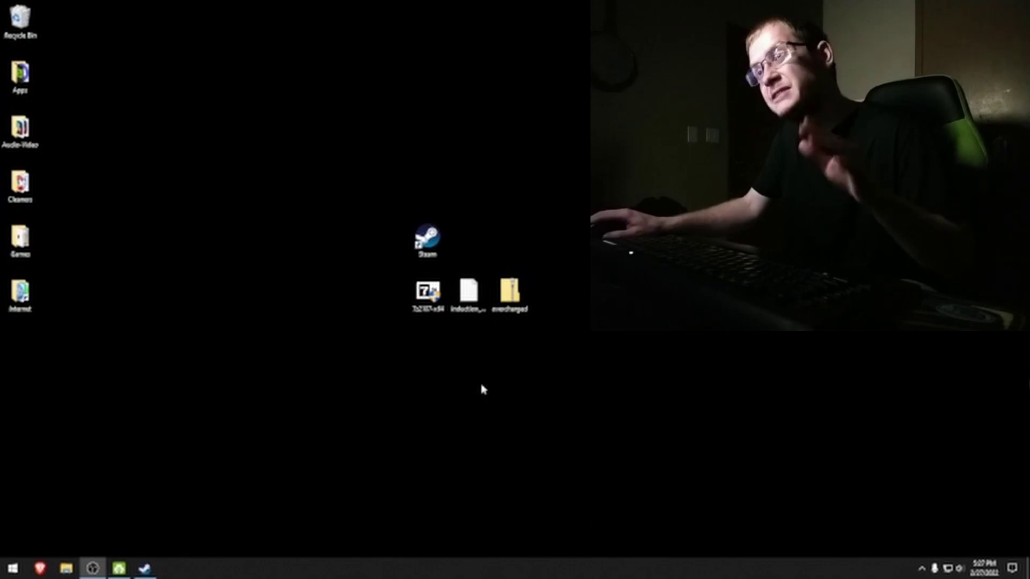
Close the finished 7-Zip setup, then try opening the induction archive directly and close it
click(467, 310)
double_click(467, 310)
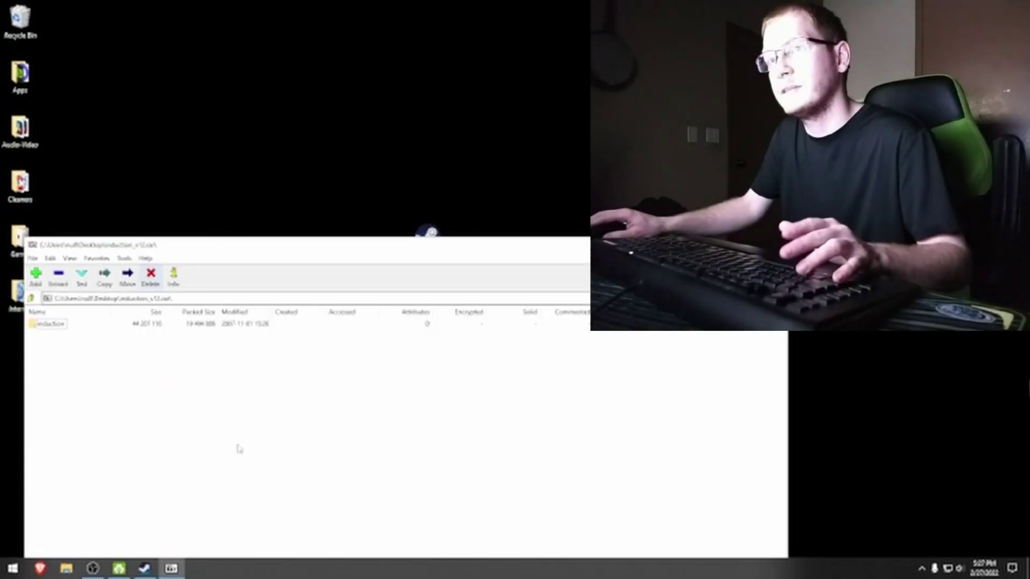
key(alt+F4)
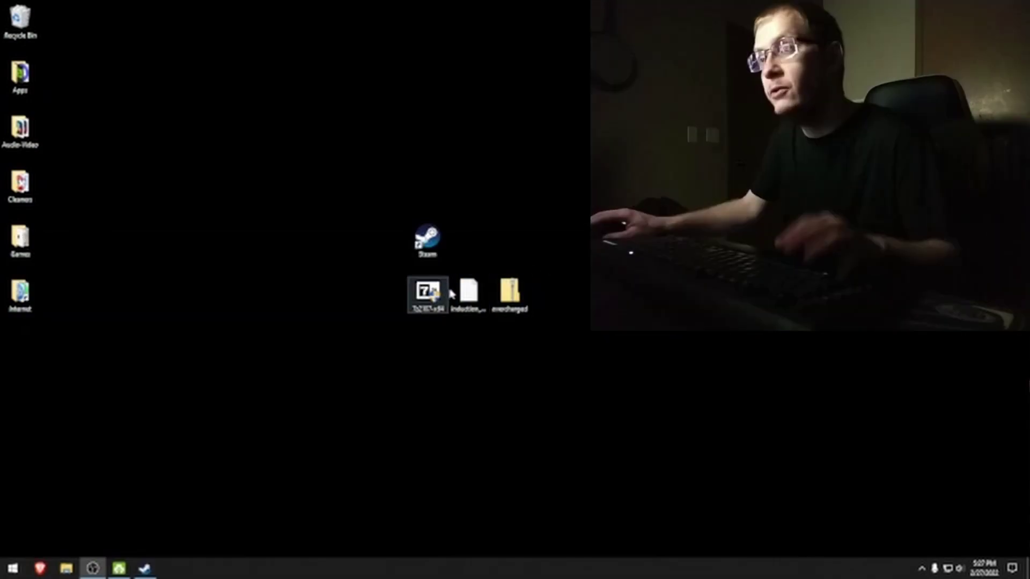
Open induction_v12.rar with 7zFM from Program Files\7-Zip through Open with
right_click(465, 296)
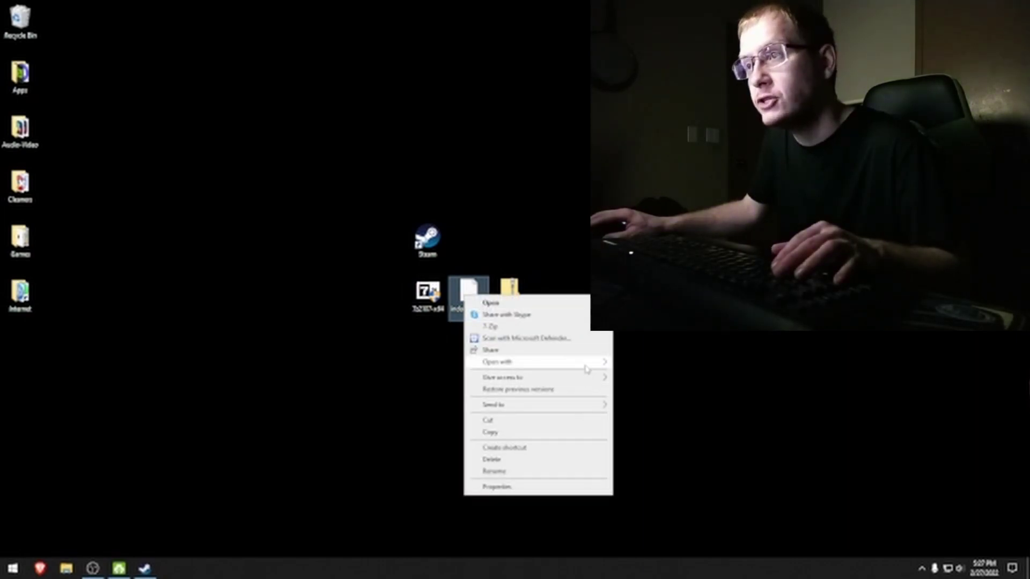
mouse_move(589, 367)
click(657, 402)
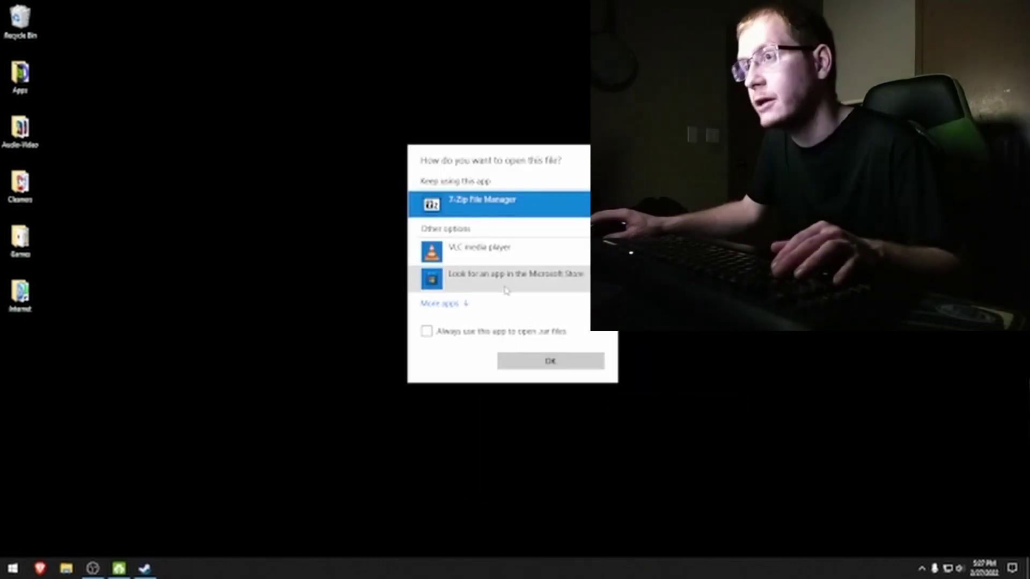
click(451, 305)
scroll(467, 322, down, 5)
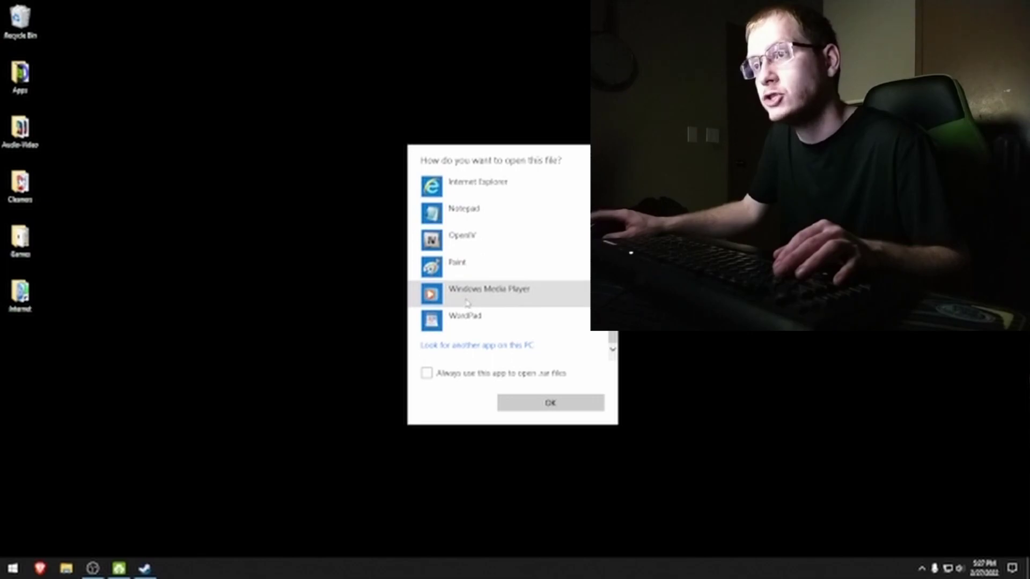
click(473, 346)
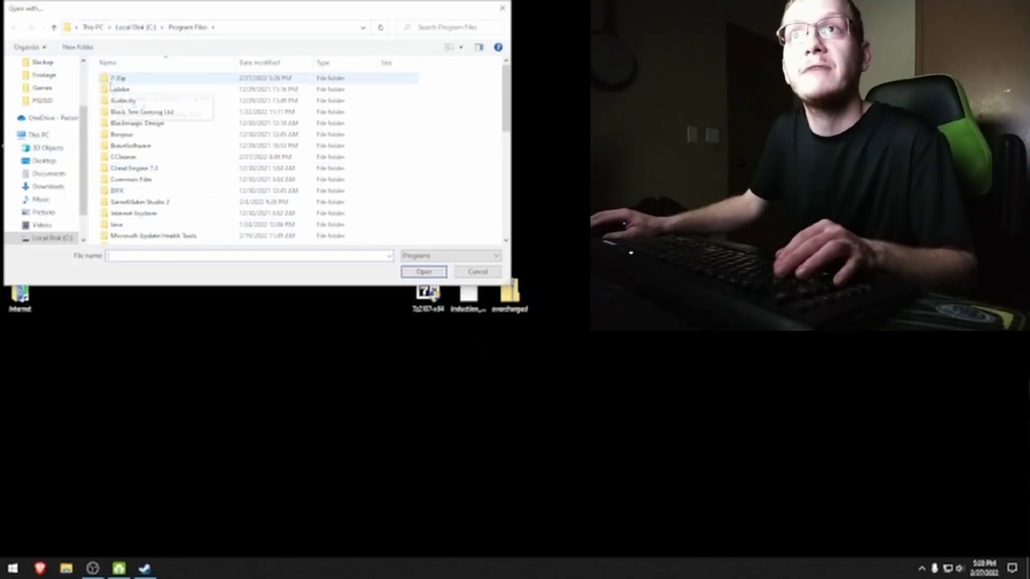
double_click(119, 79)
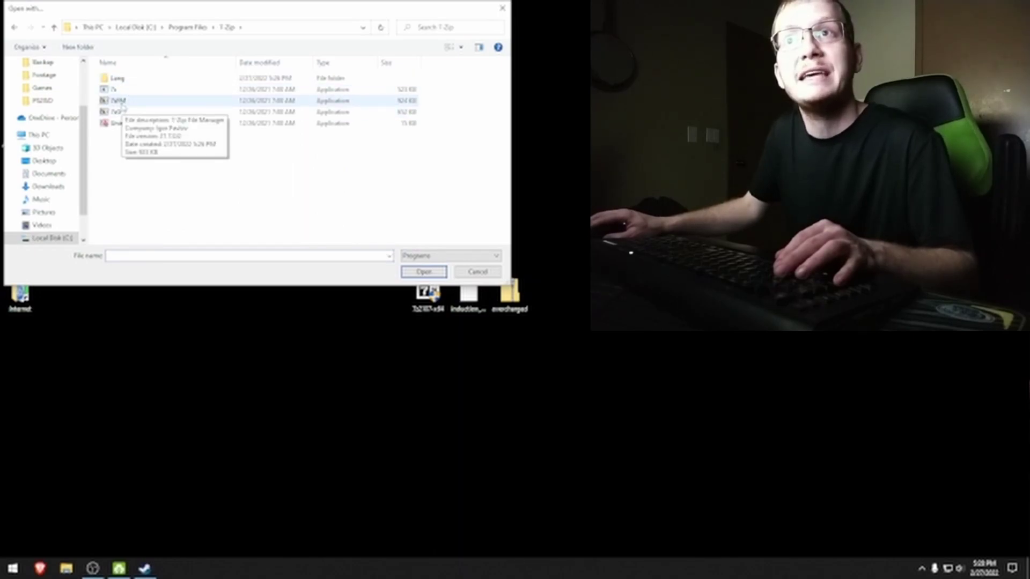
double_click(119, 101)
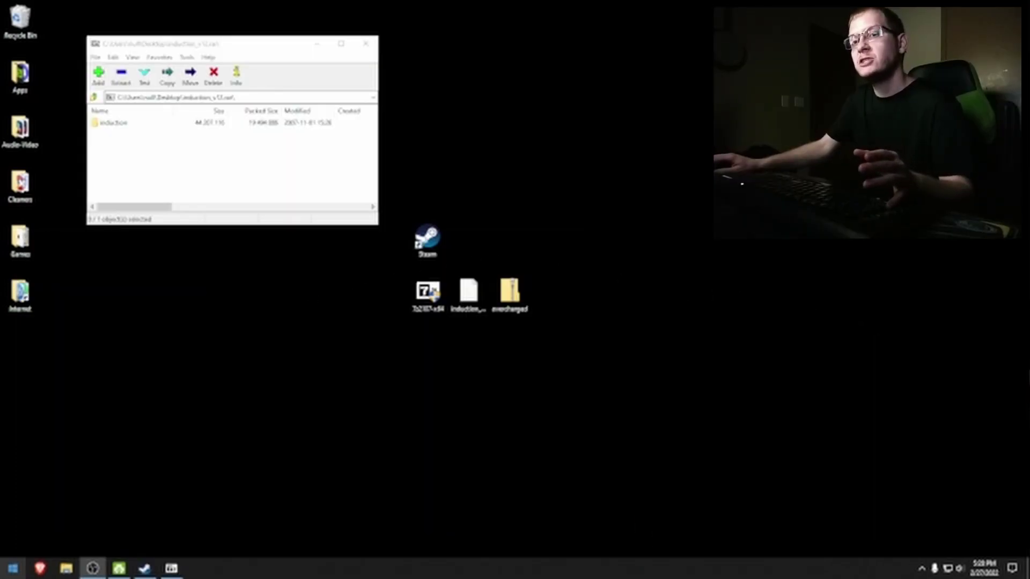
Browse from This PC to C:\Program Files (x86)\Steam\steamapps\common
key(super)
click(199, 357)
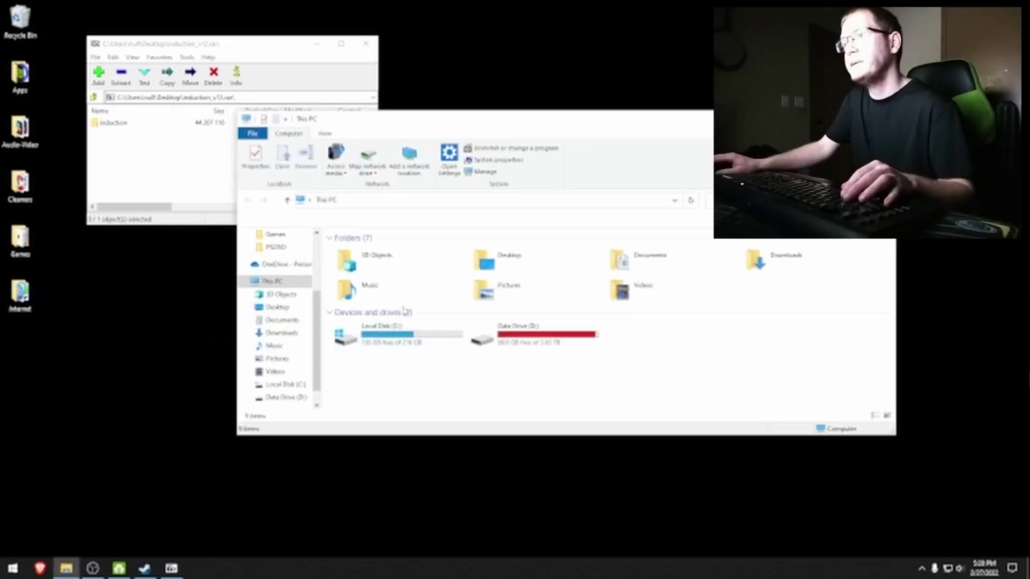
double_click(414, 340)
click(396, 295)
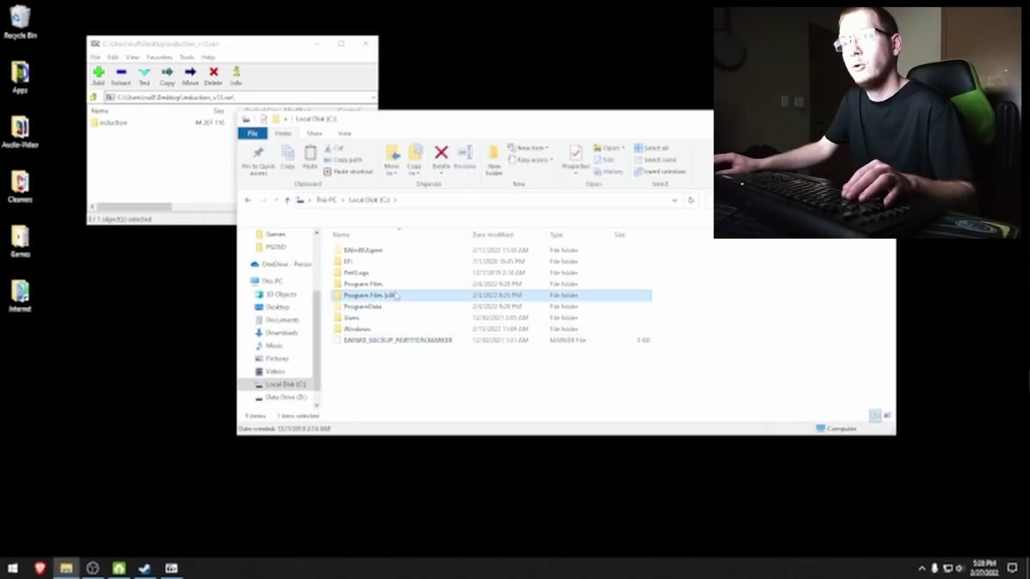
double_click(395, 295)
scroll(376, 295, down, 3)
click(348, 269)
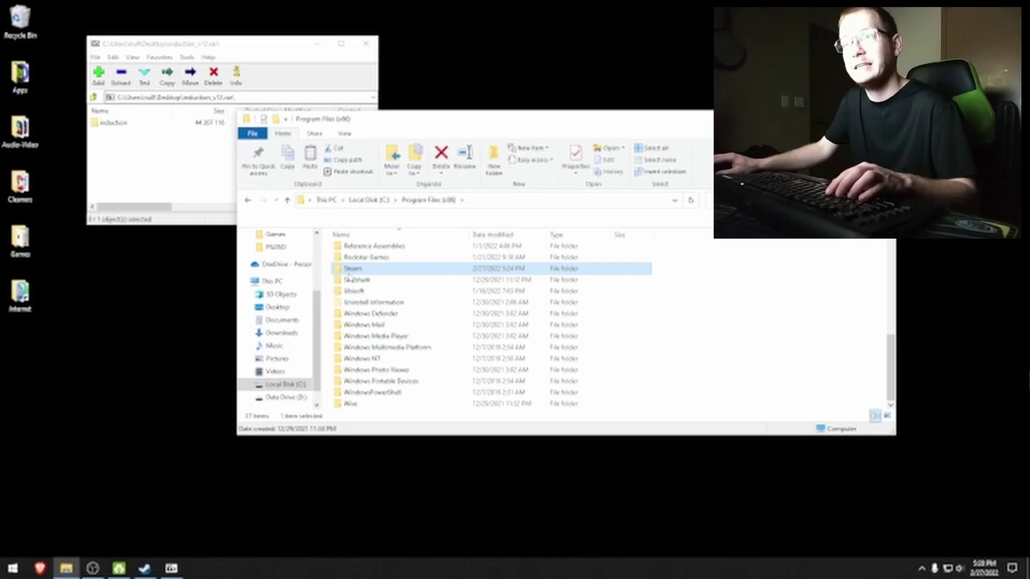
double_click(348, 269)
click(367, 270)
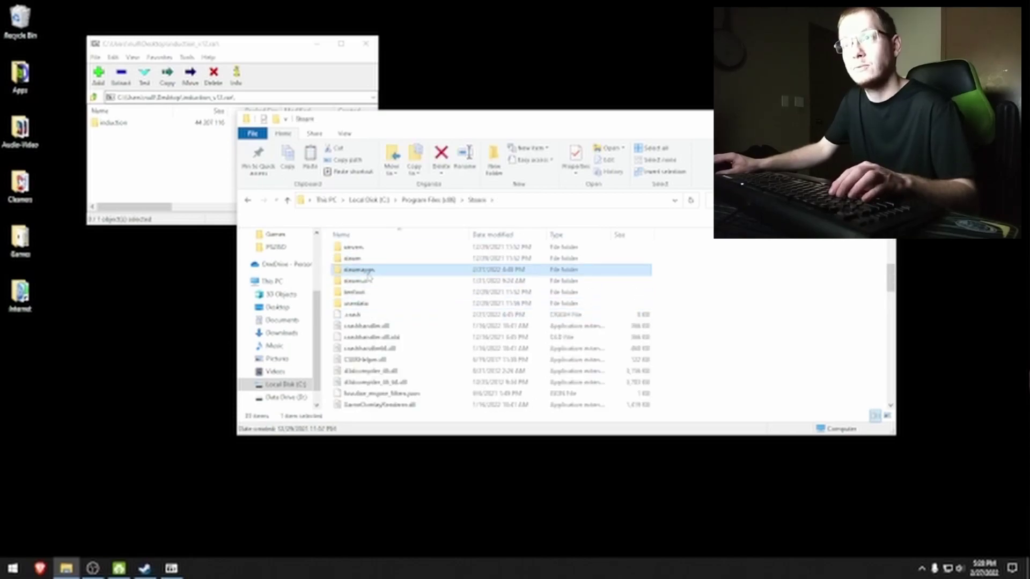
double_click(368, 275)
click(369, 250)
double_click(369, 250)
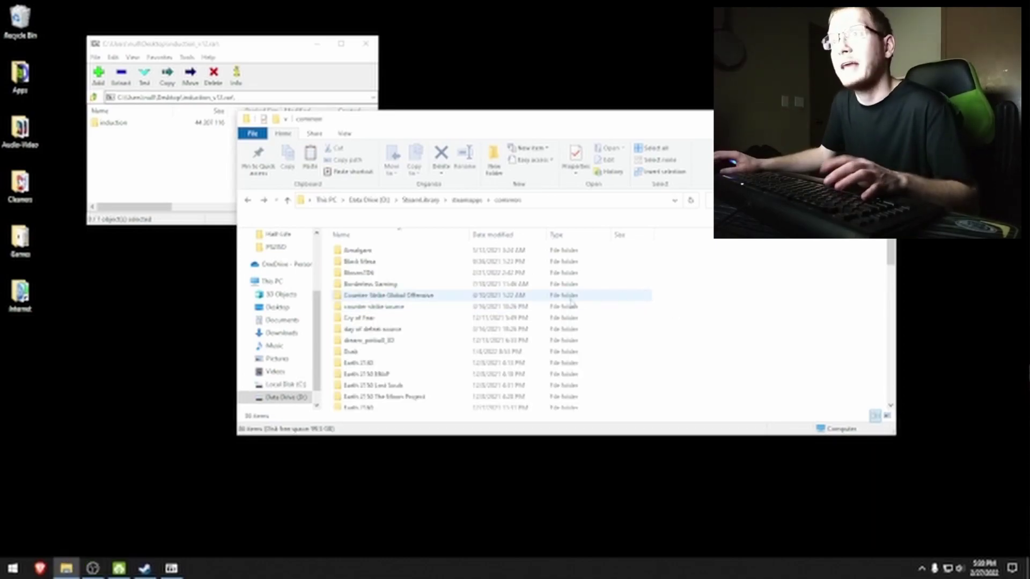
Open the Half-Life folder and copy the induction folder from 7-Zip into it
scroll(571, 303, down, 7)
scroll(370, 306, up, 2)
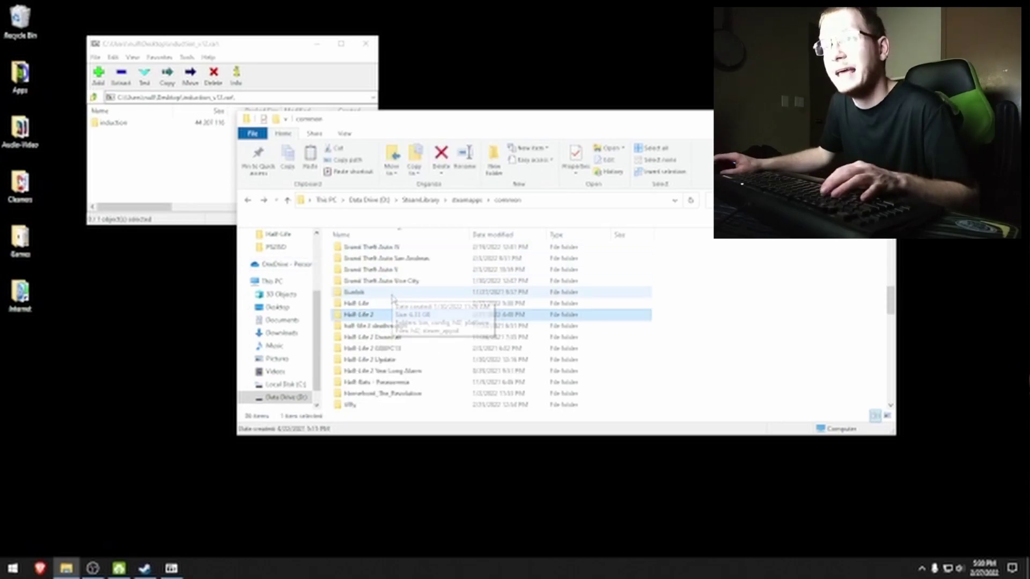
click(364, 315)
double_click(365, 303)
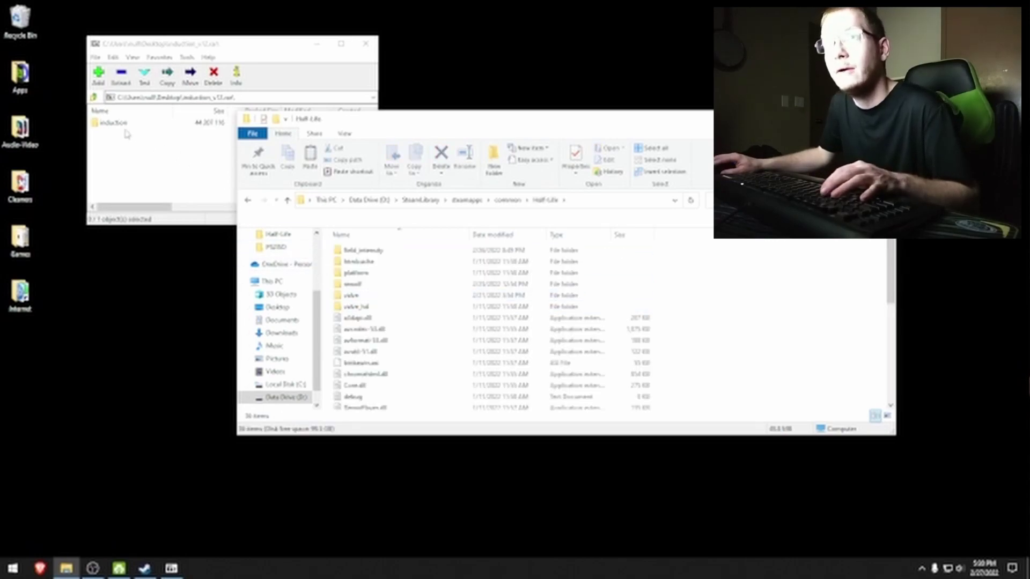
drag(112, 128, 830, 310)
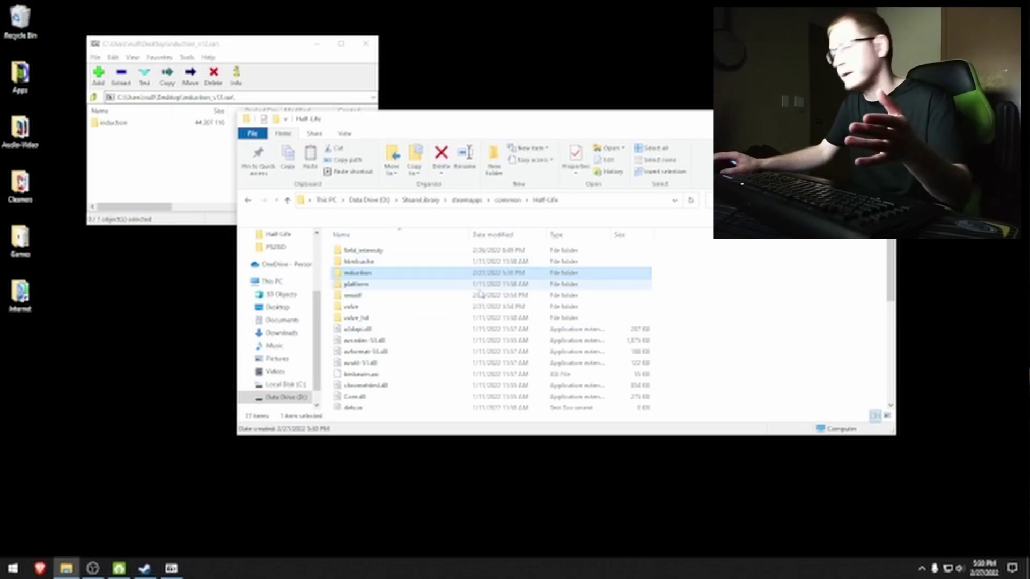
click(920, 494)
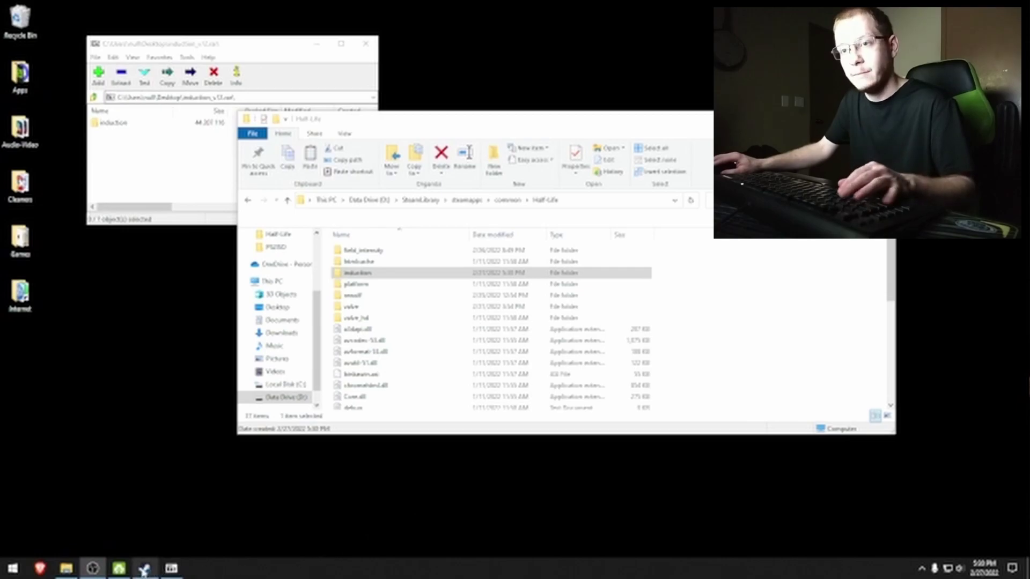
Bring Steam forward, then exit Steam completely from its tray icon
click(145, 569)
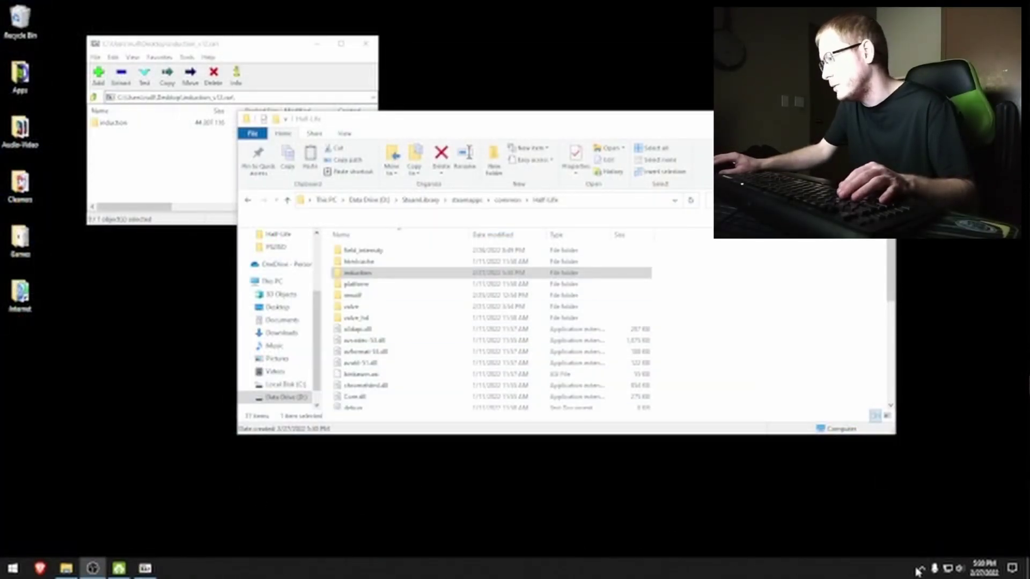
click(920, 569)
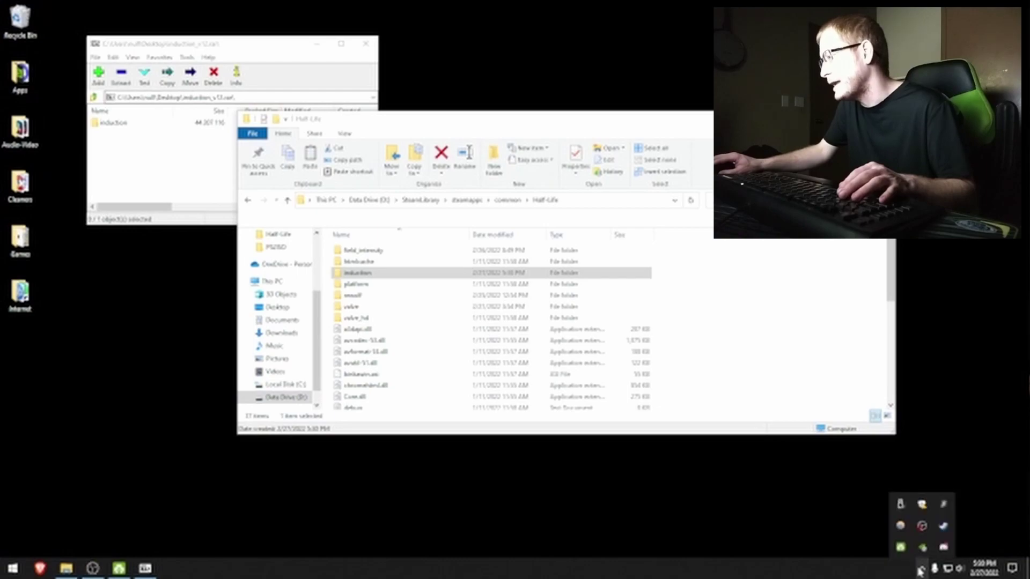
right_click(944, 529)
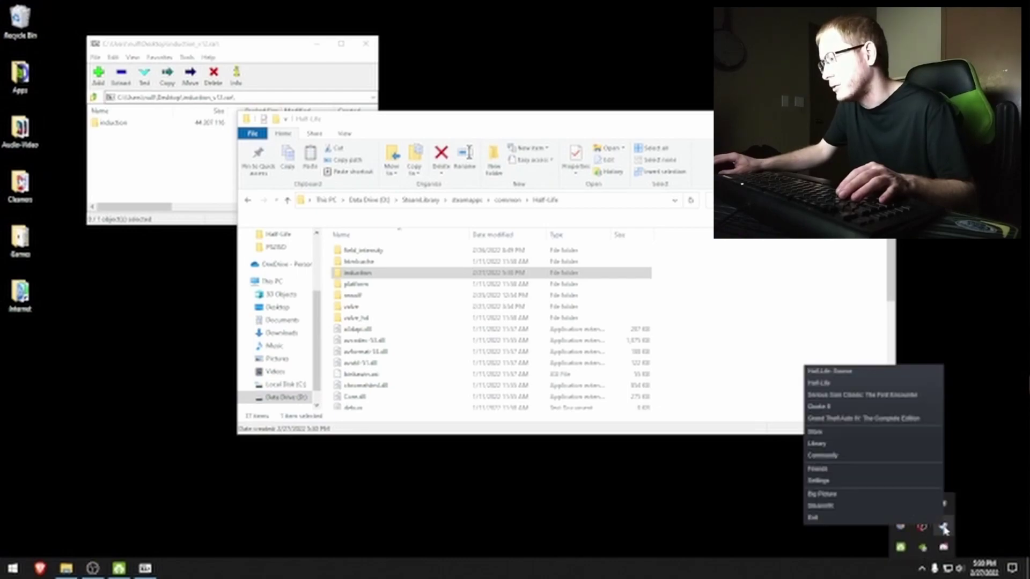
click(823, 518)
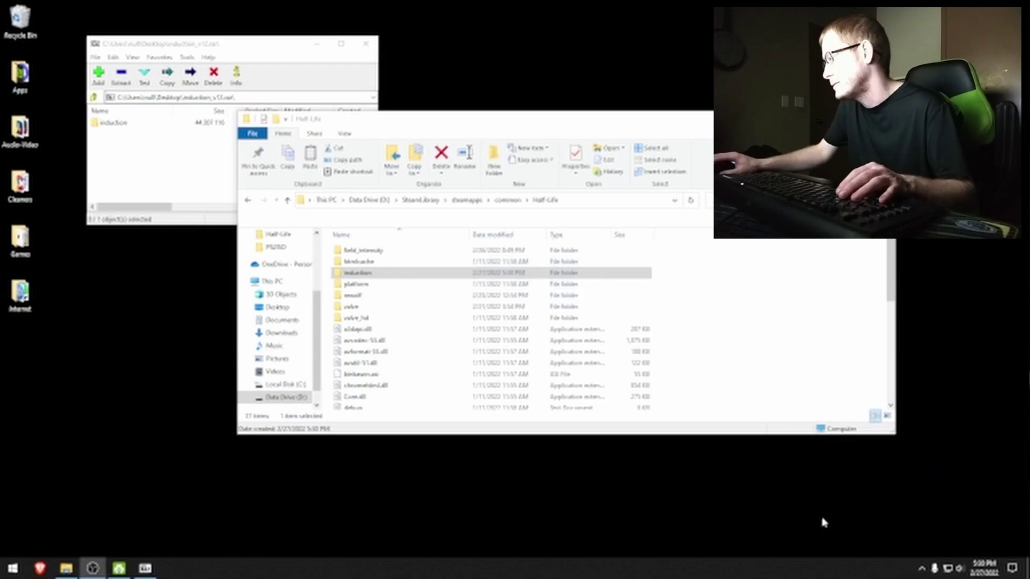
Relaunch Steam, open the Library and dismiss the news popup
key(super)
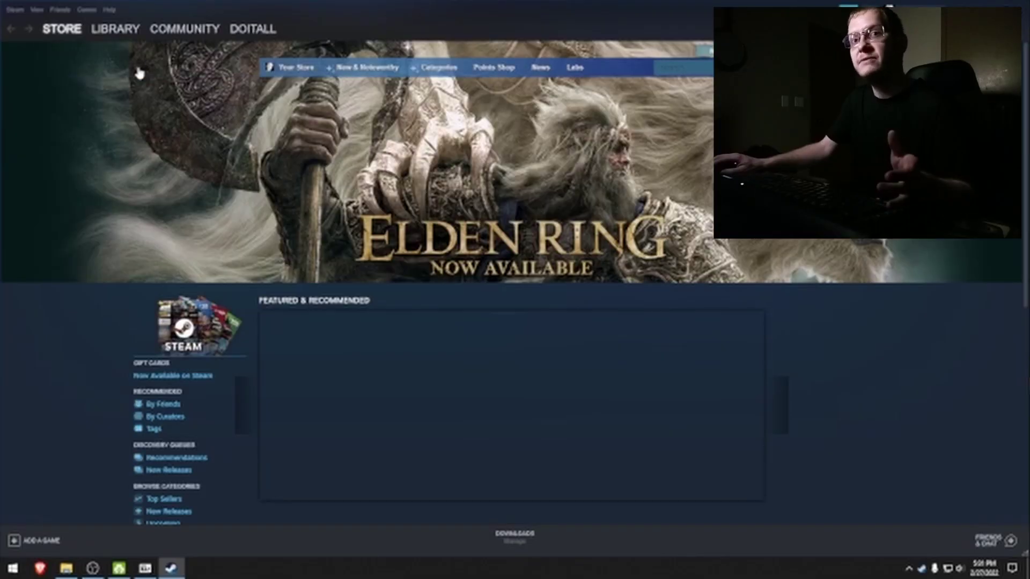
click(115, 29)
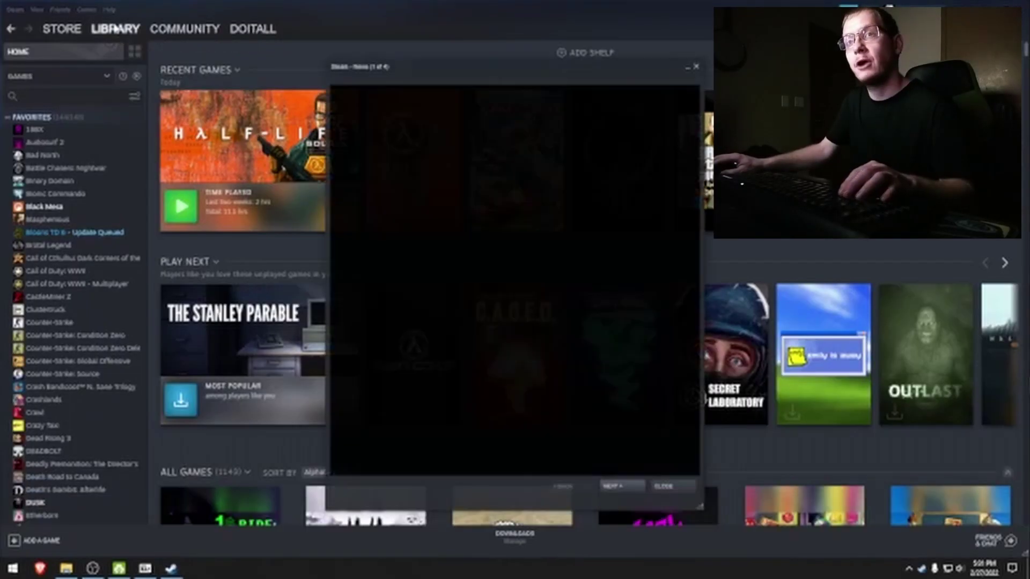
click(663, 486)
click(62, 374)
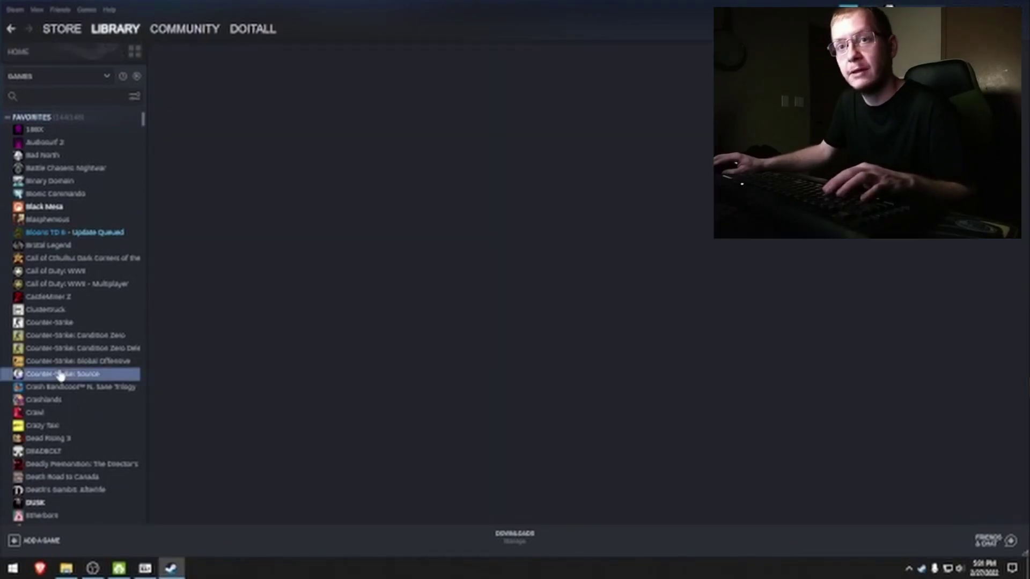
Filter the library to Ready to play games and launch Induction
click(134, 96)
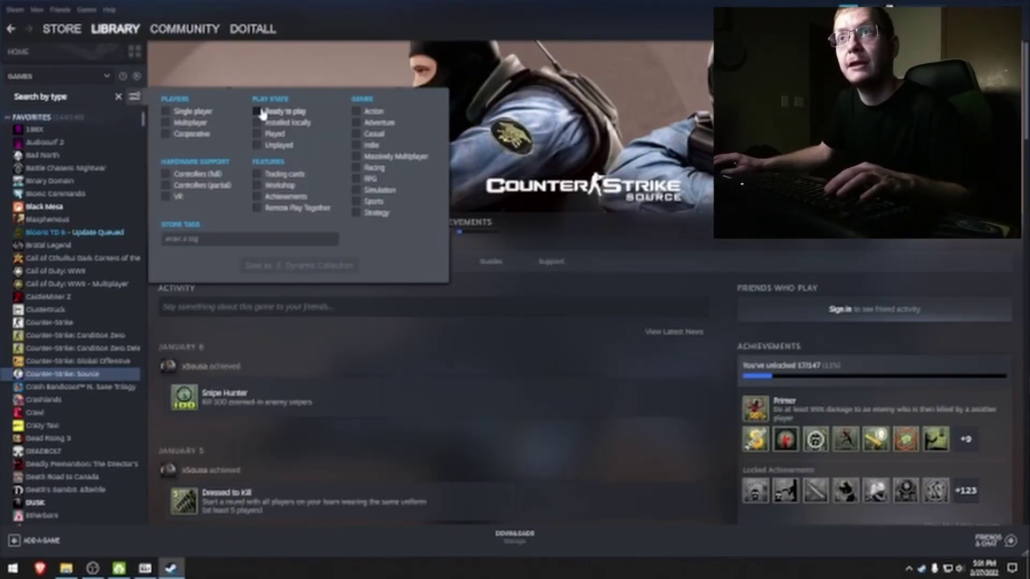
click(262, 113)
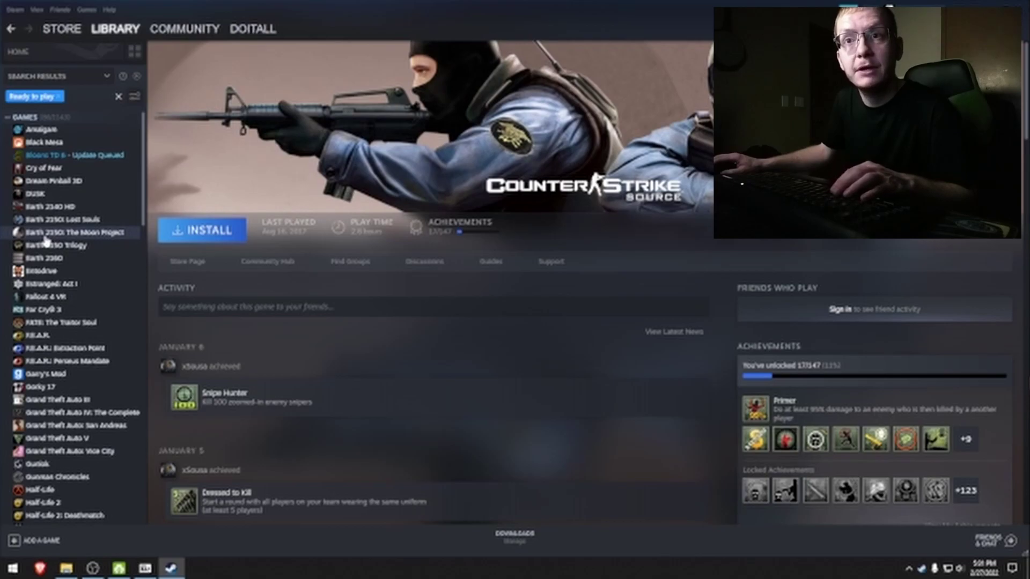
scroll(47, 241, down, 10)
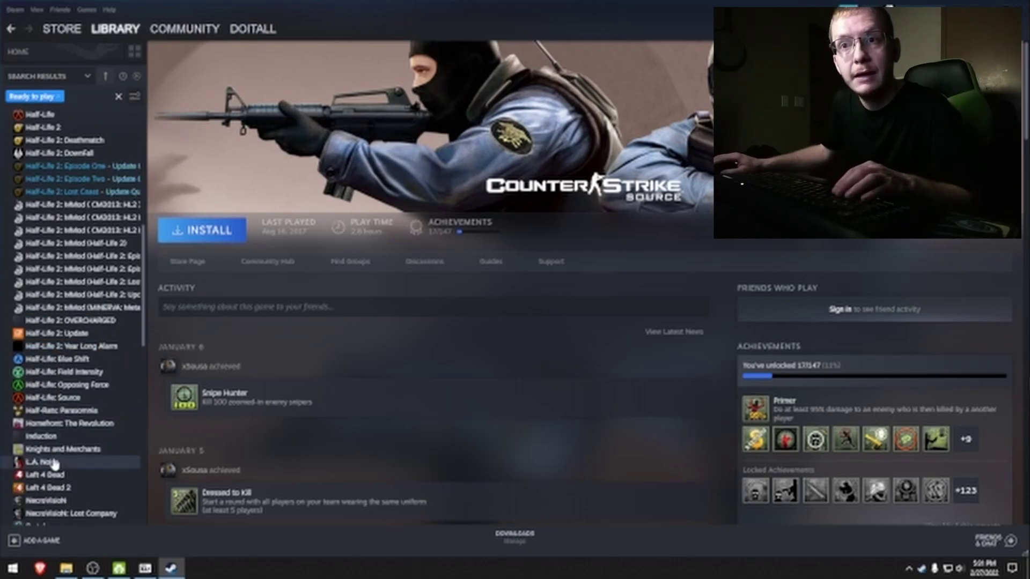
click(49, 437)
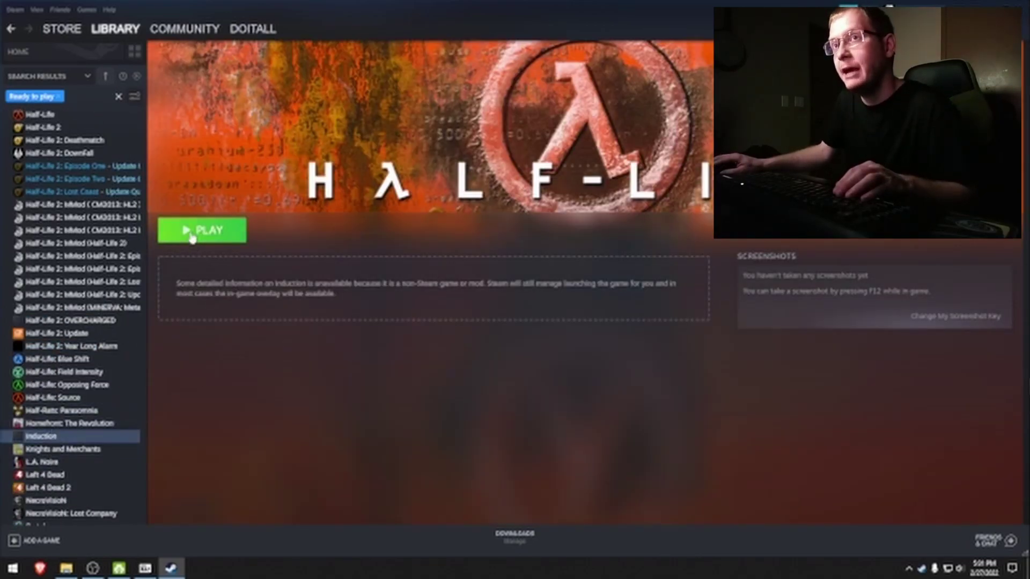
click(192, 234)
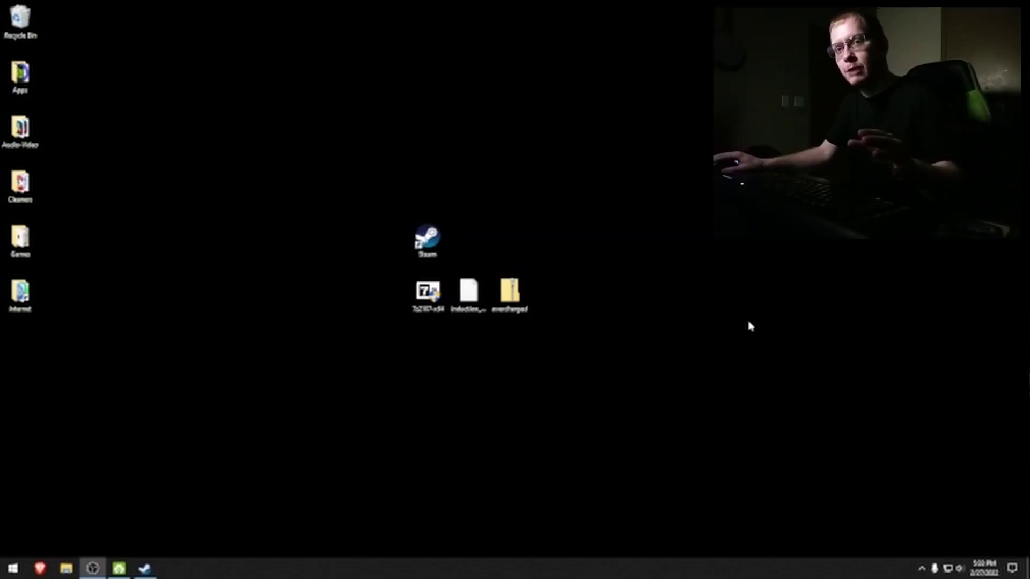
Browse to C:\Program Files (x86)\Steam\steamapps\sourcemods in a new File Explorer window
click(69, 569)
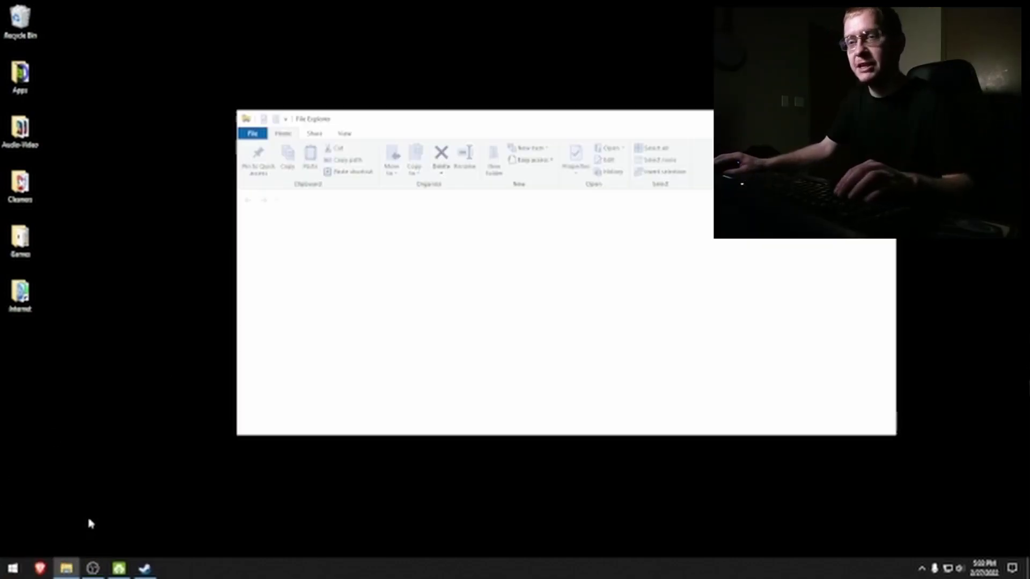
scroll(290, 381, down, 5)
click(284, 384)
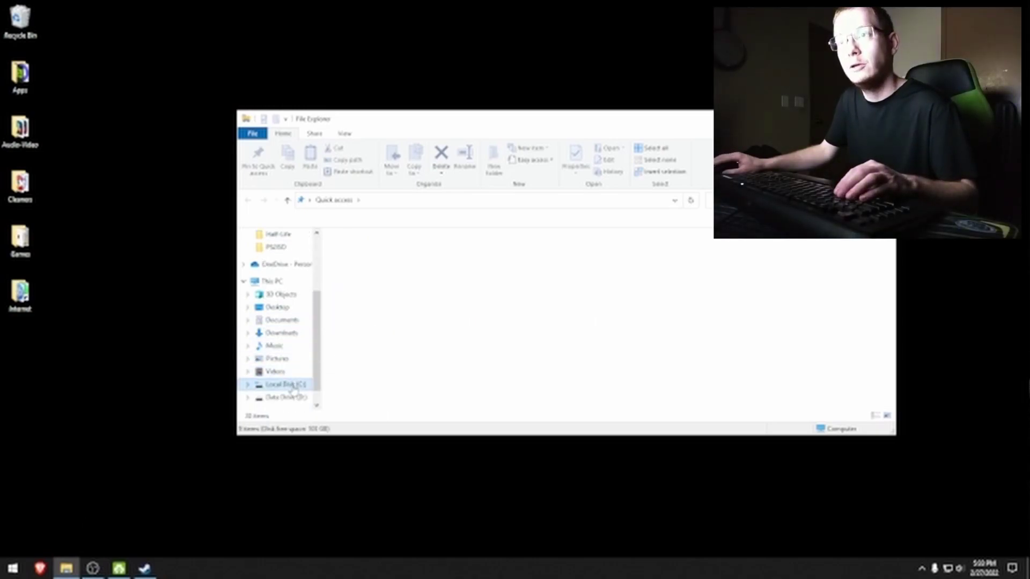
double_click(380, 296)
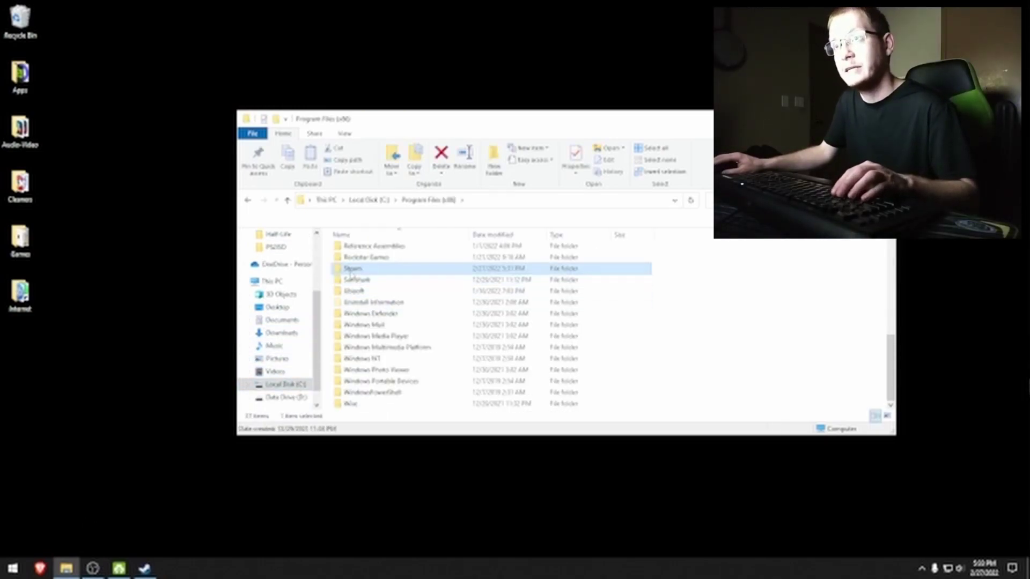
double_click(360, 268)
double_click(366, 278)
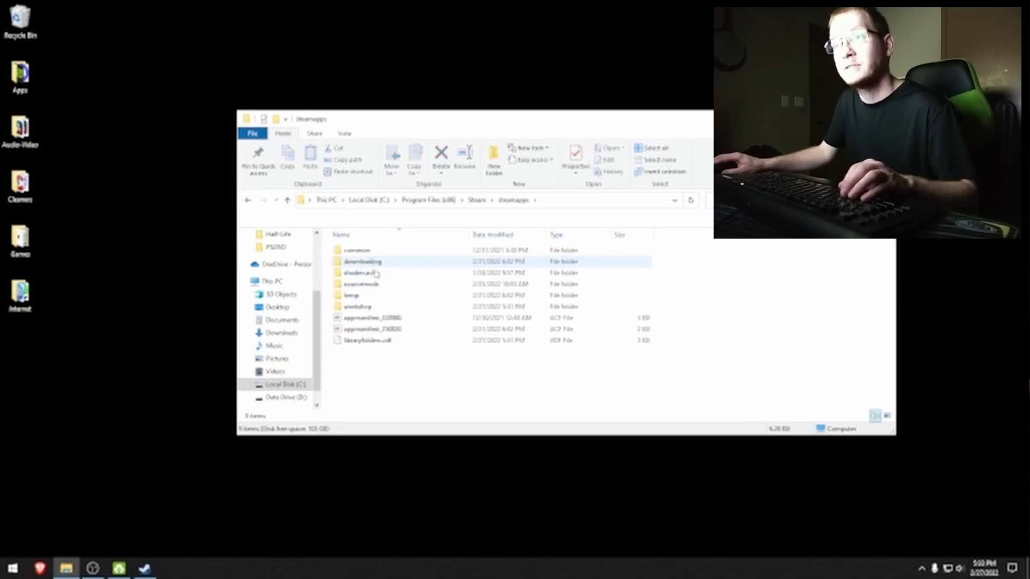
double_click(361, 284)
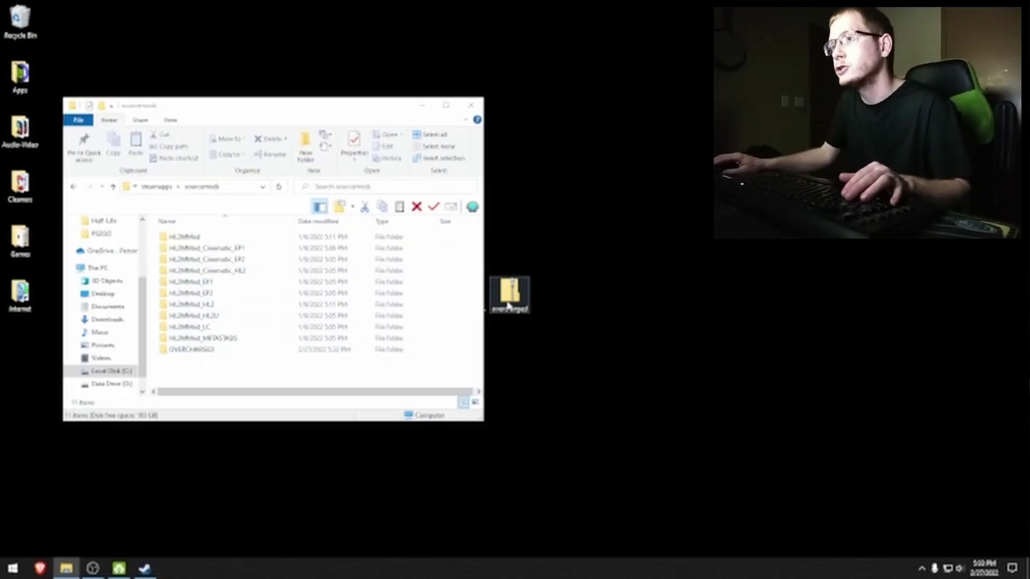
Open the overcharged zip and copy its OVERCHARGED folder into sourcemods
double_click(508, 301)
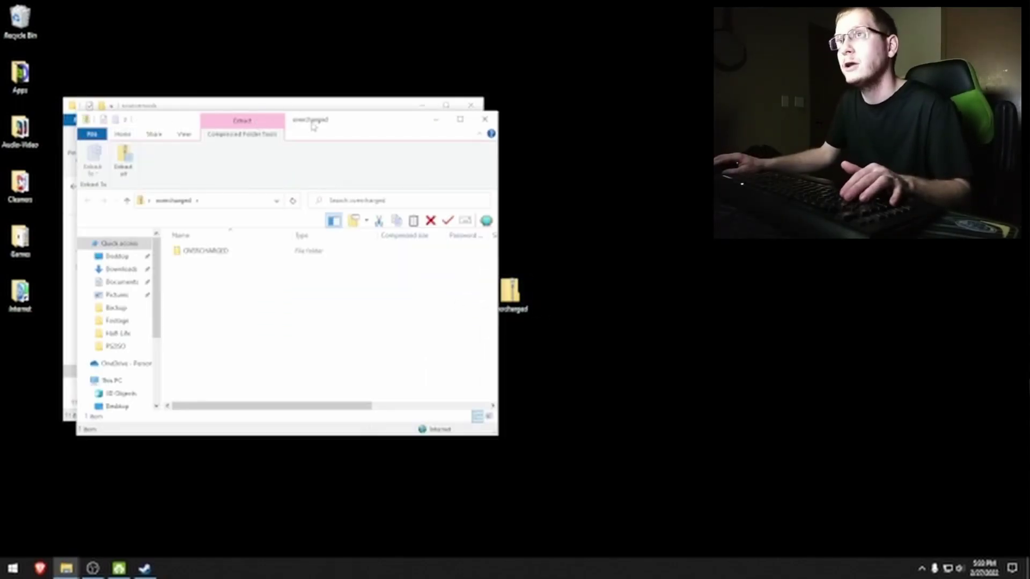
drag(314, 126, 770, 119)
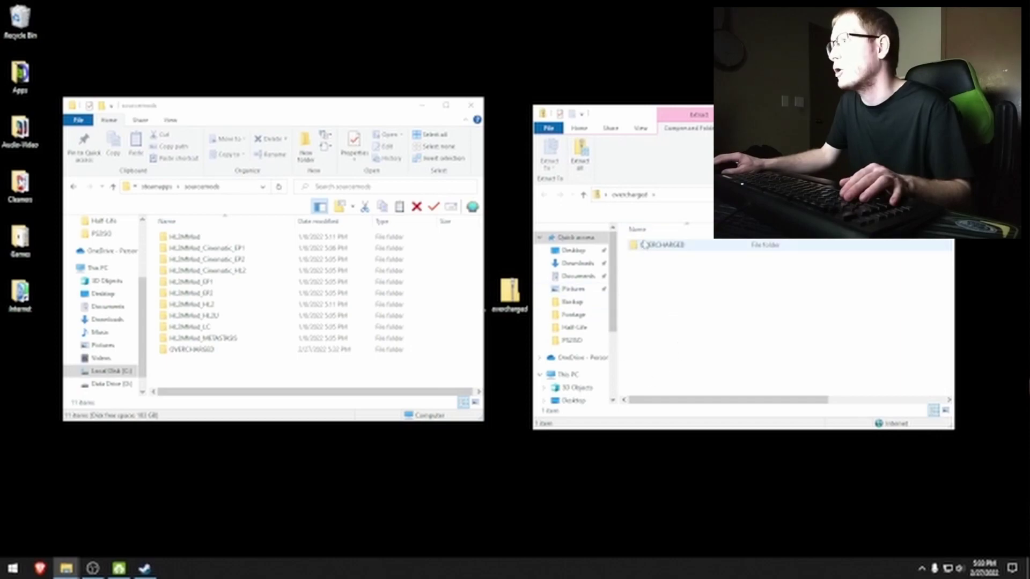
drag(660, 245, 378, 375)
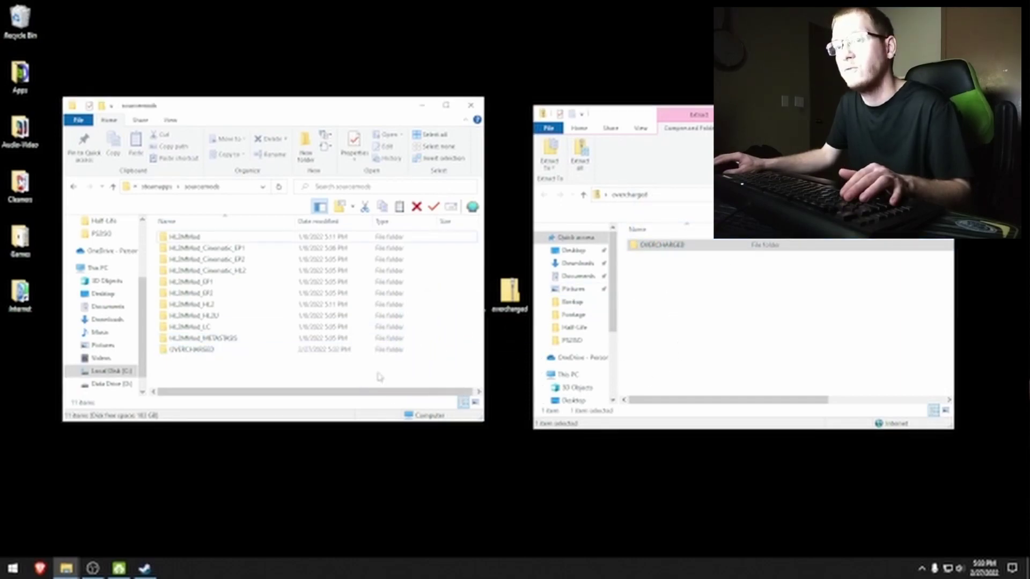
Exit Steam from the tray, relaunch it via Start search, and launch Half-Life 2: OVERCHARGED
click(923, 569)
right_click(943, 527)
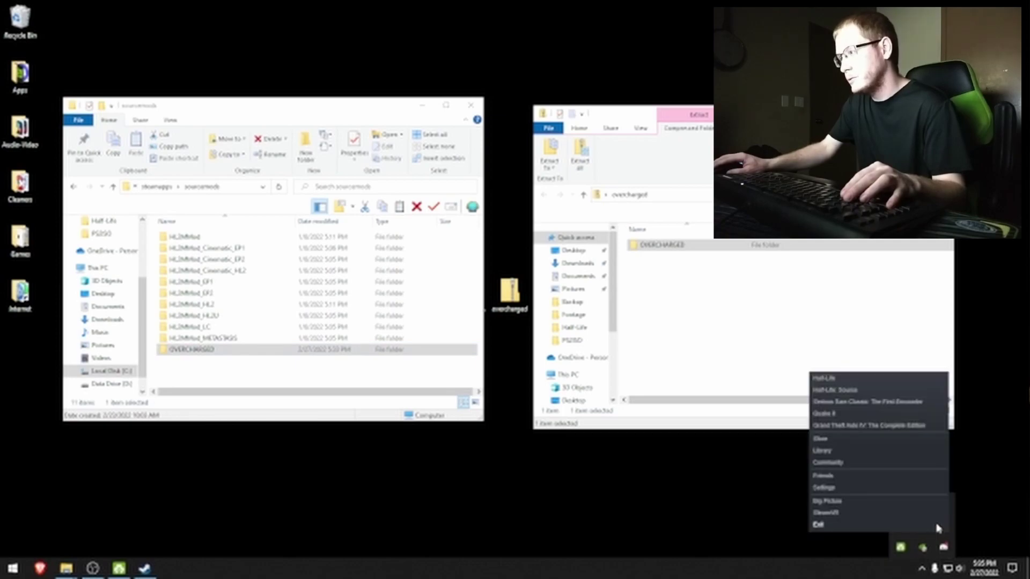
click(933, 524)
click(12, 568)
text(c)
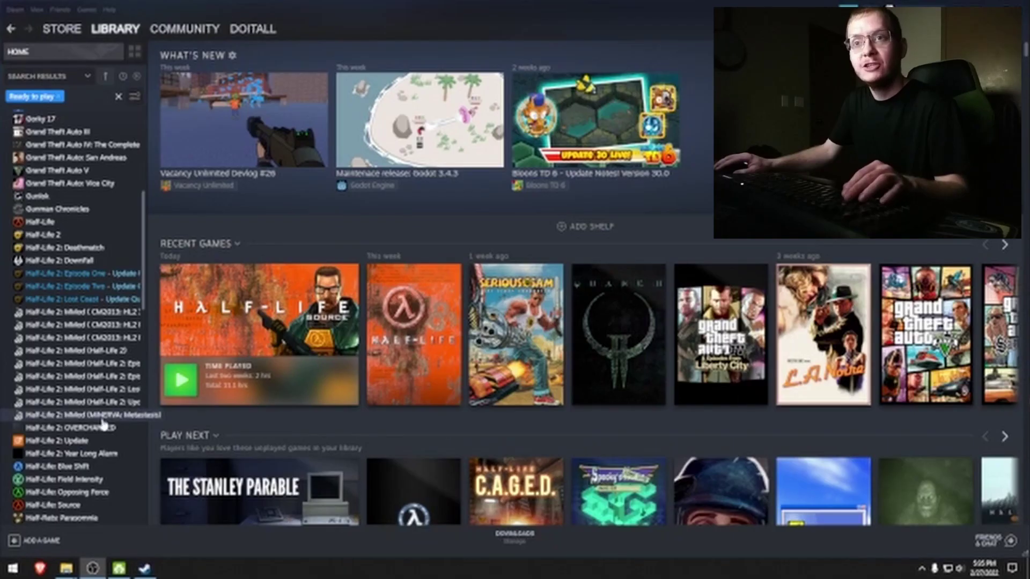
double_click(90, 429)
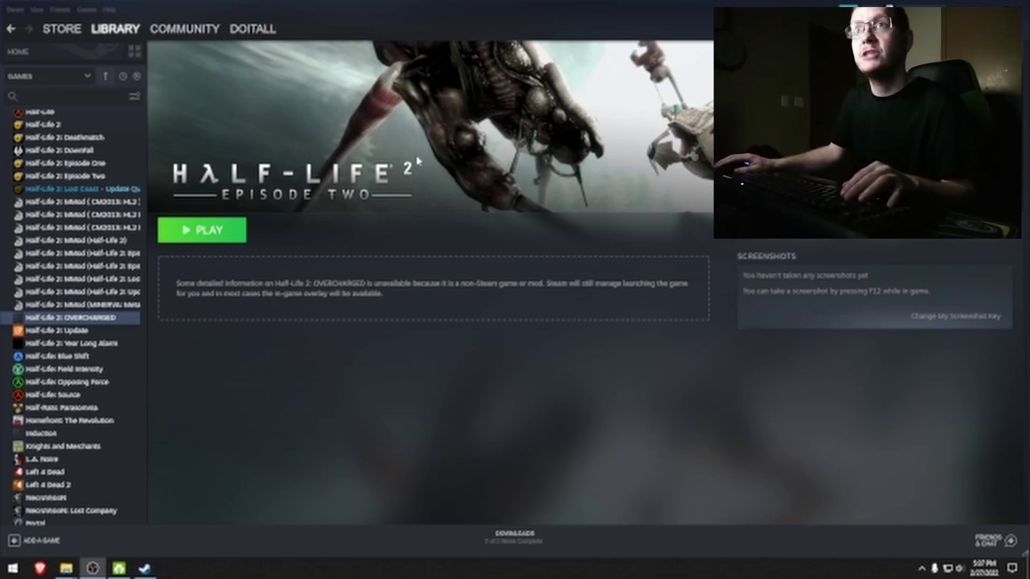
Change the library filter from Games to Tools and select Source SDK
click(58, 80)
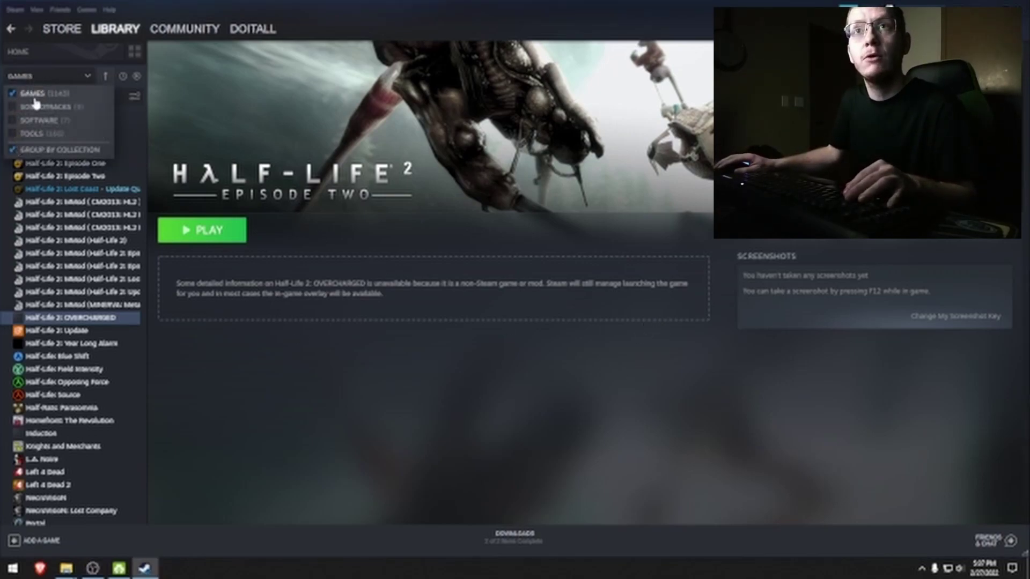
click(33, 96)
click(33, 134)
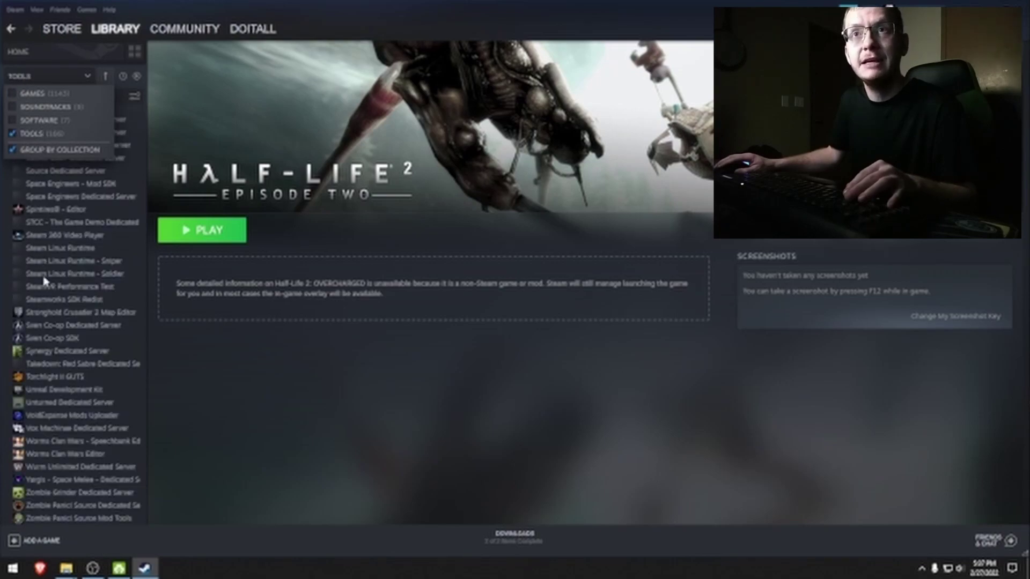
scroll(45, 283, up, 8)
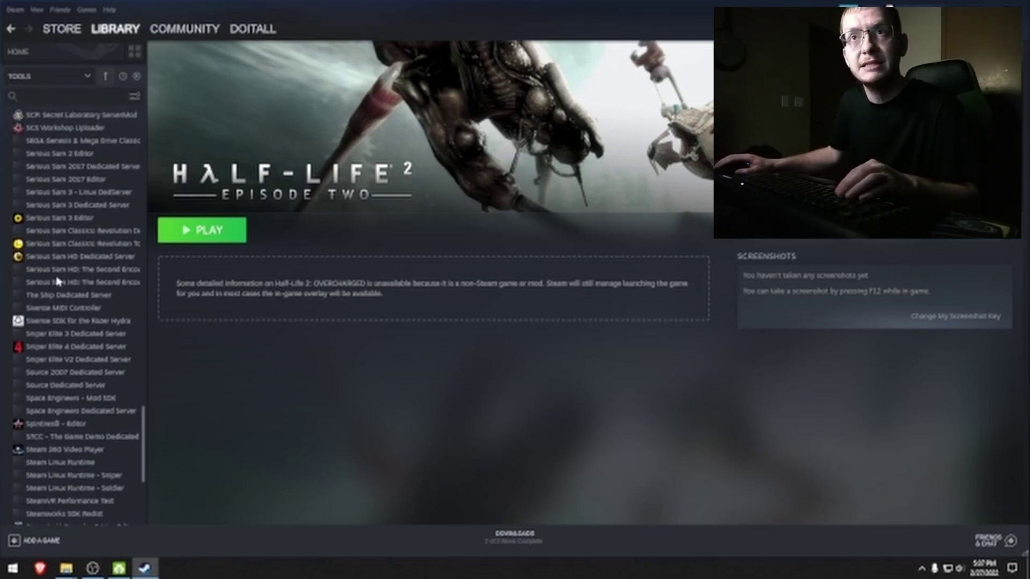
scroll(63, 281, down, 6)
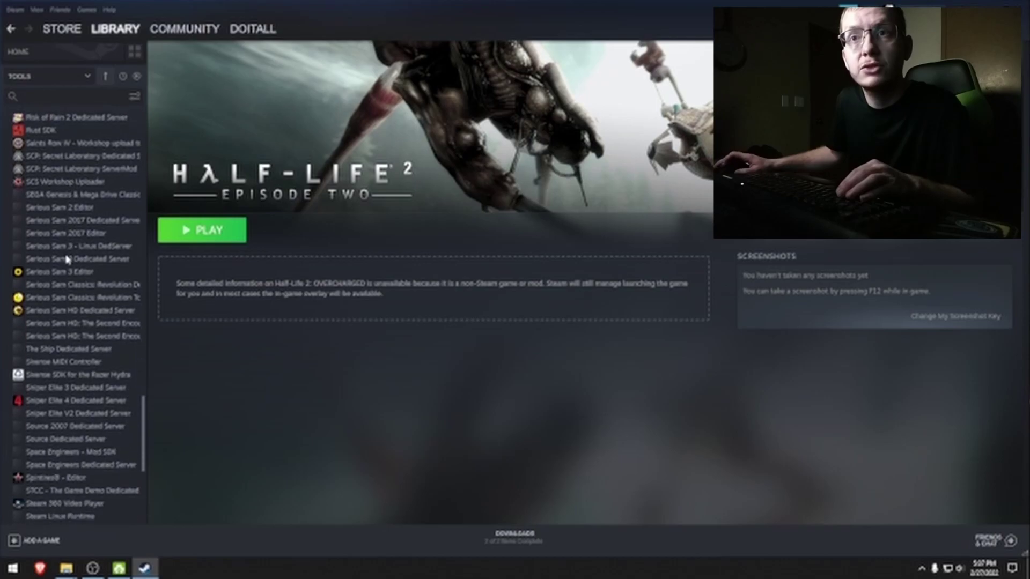
click(59, 266)
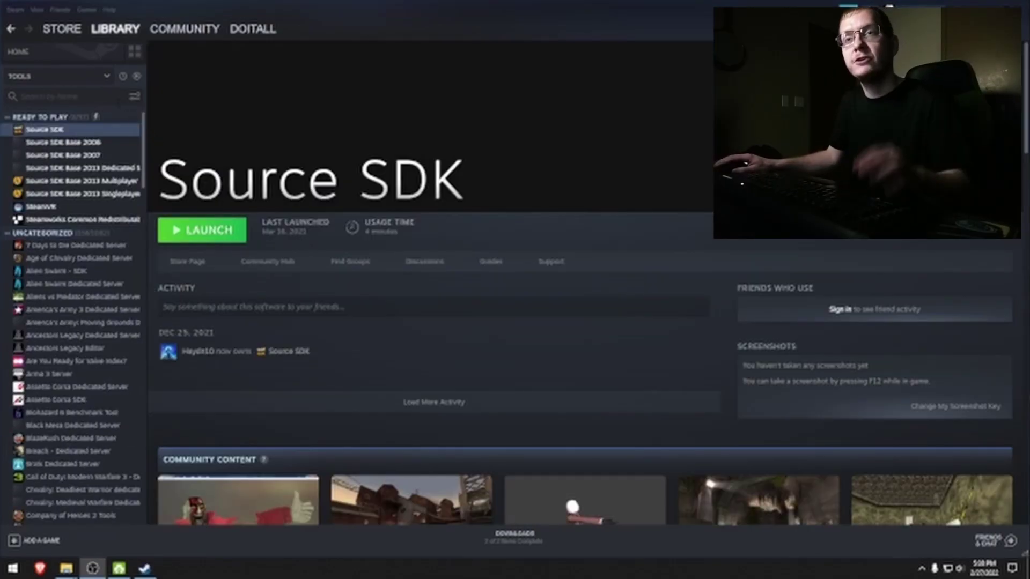
In Source SDK Base 2013 Singleplayer's Properties > Betas, opt into 'upcoming - upcoming'
right_click(82, 199)
click(105, 280)
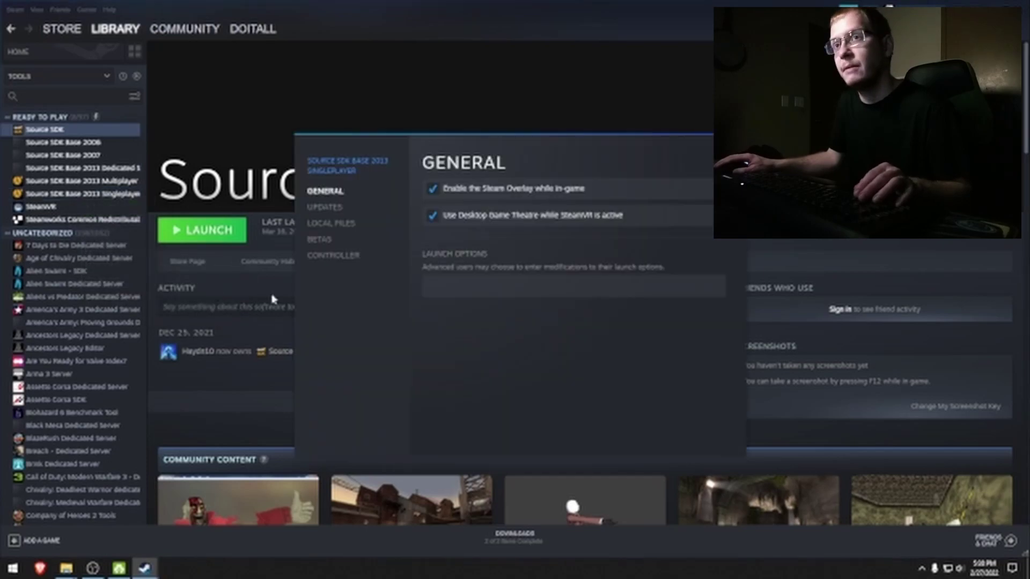
click(319, 239)
click(471, 204)
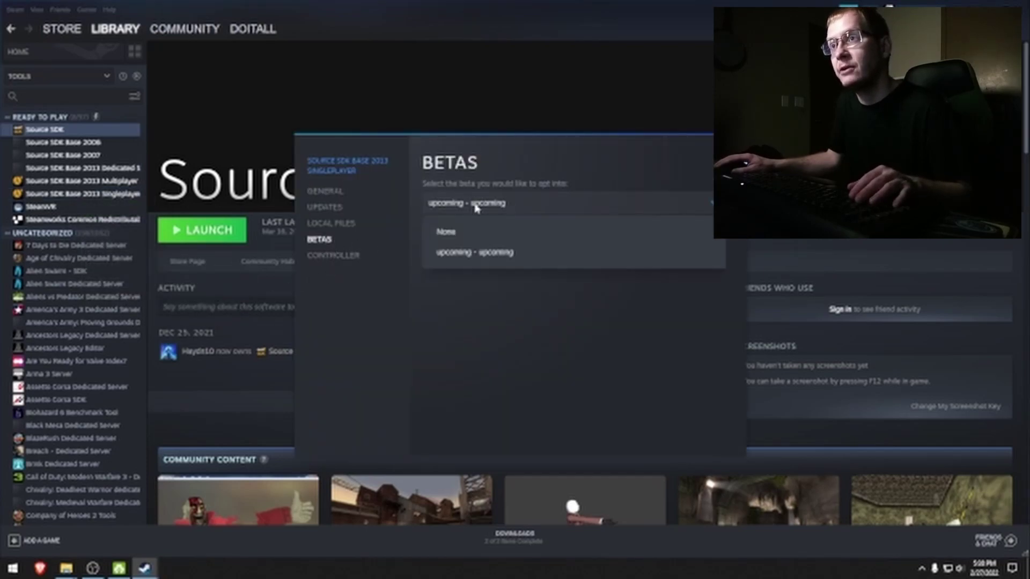
click(470, 256)
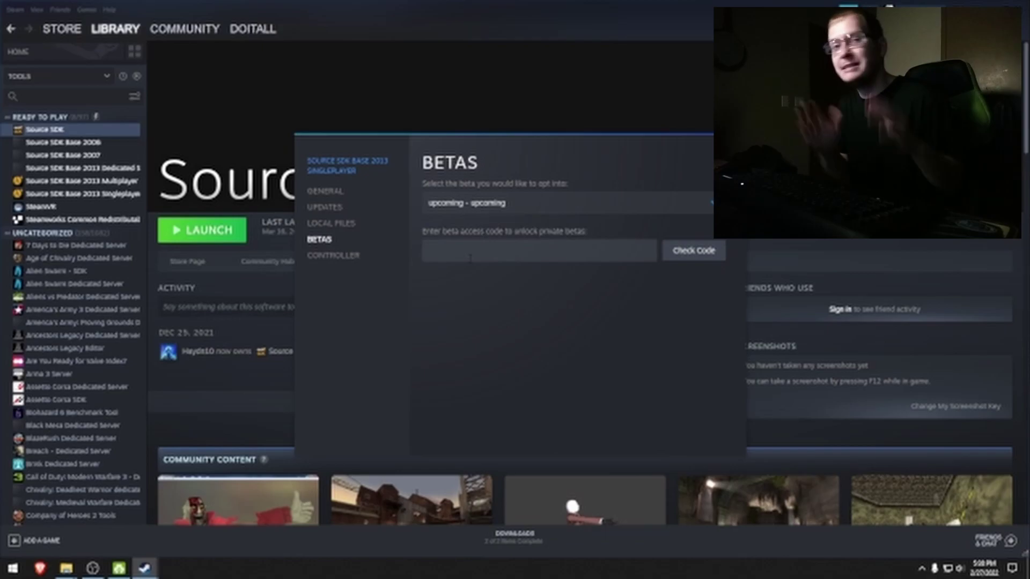